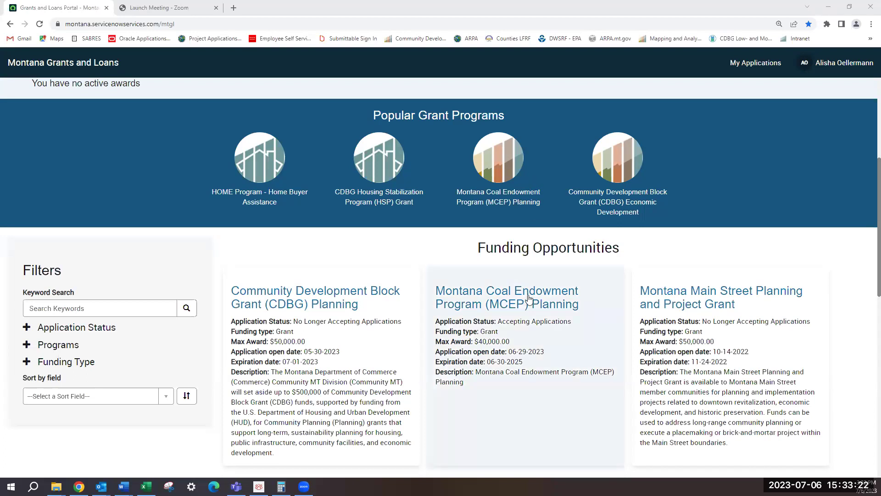
Step: Open the MCEP Planning opportunity, scroll through its guidelines, and list its Application Forms
left_click(529, 299)
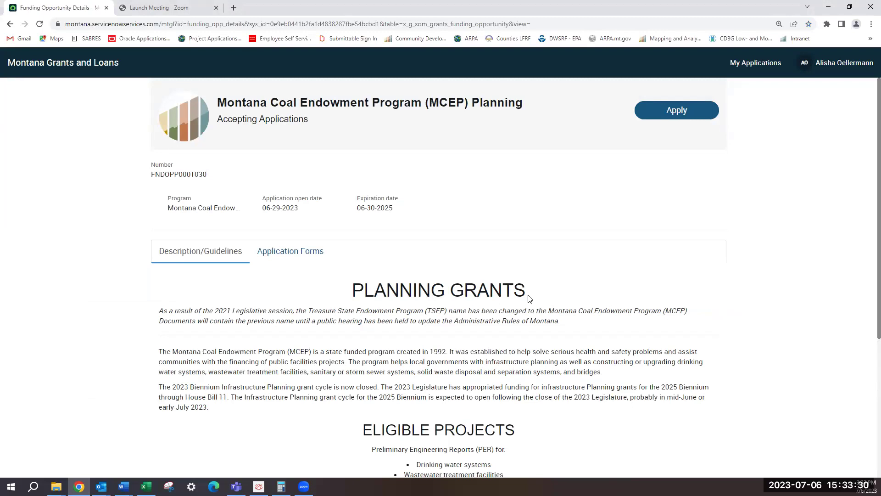
scroll(530, 298, "down", 3)
scroll(530, 298, "down", 2)
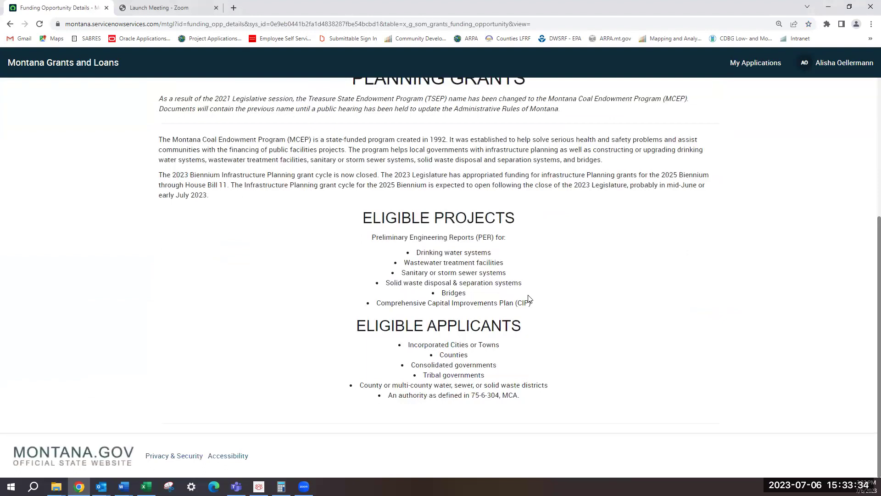
scroll(528, 298, "up", 5)
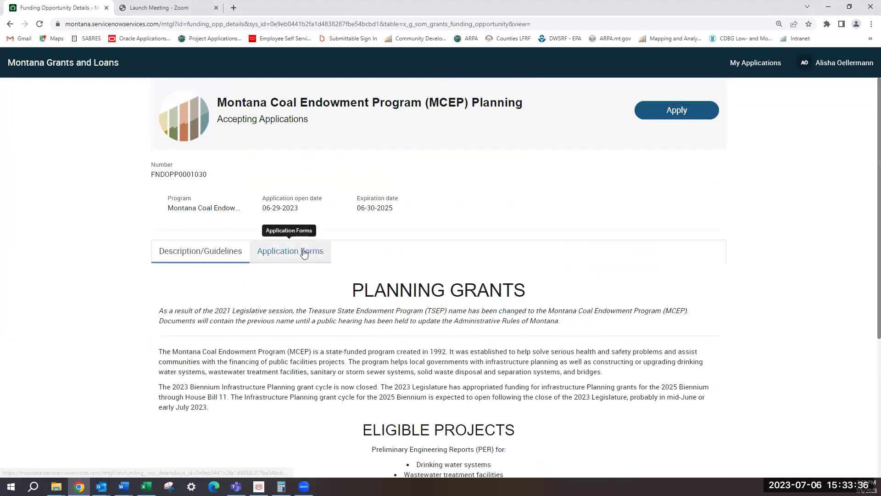
left_click(304, 252)
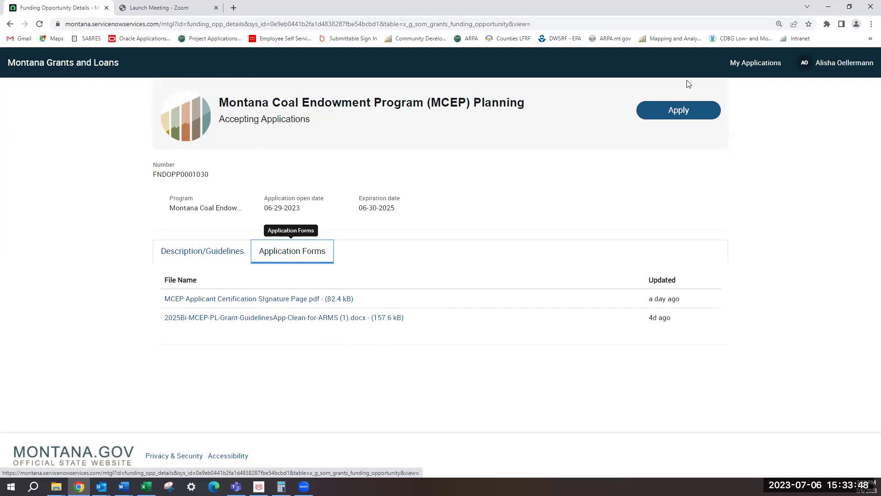
Step: Apply for MCEP Planning and enter 30000 as the Amount Requested on the DOC MCEP PL Application
left_click(681, 113)
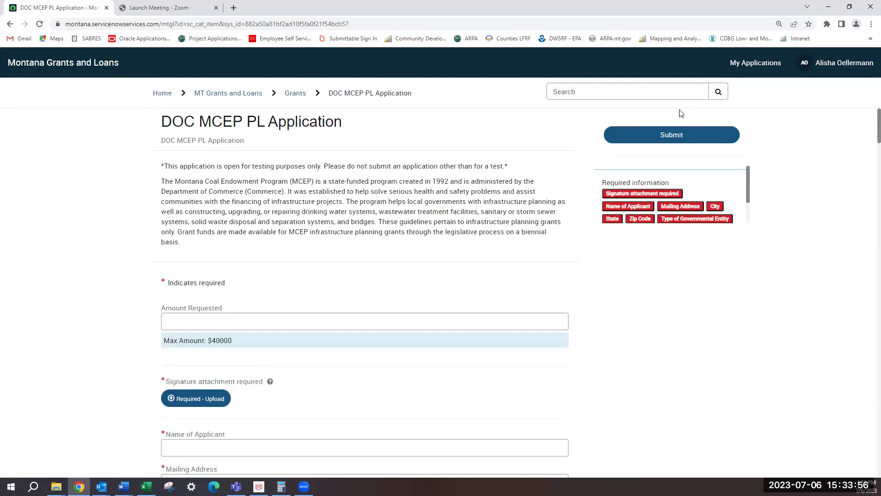
left_click(375, 326)
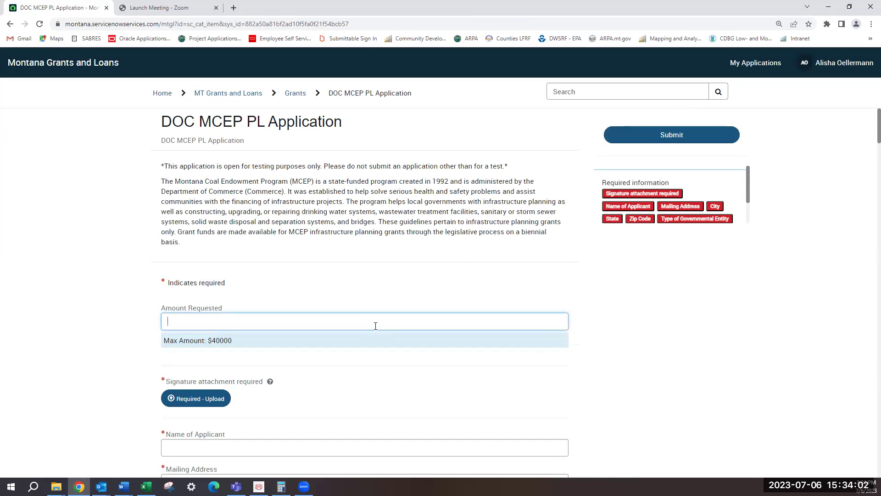
type("30000")
scroll(375, 326, "down", 3)
left_click(209, 263)
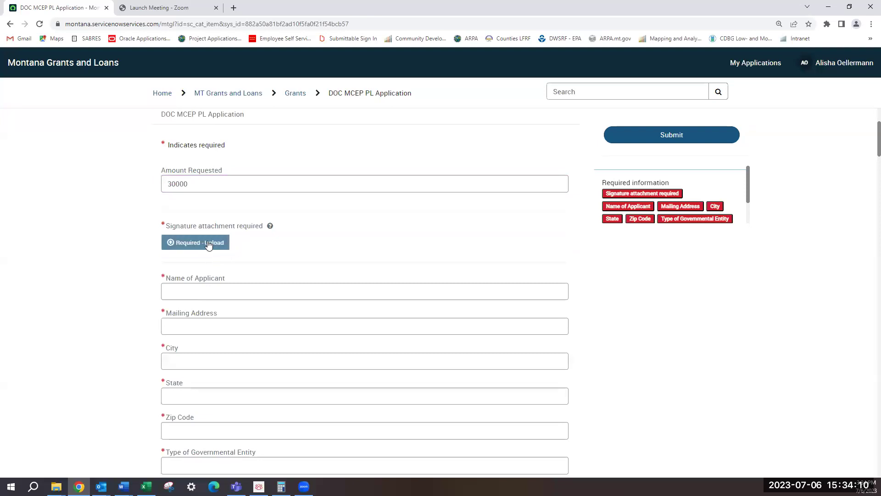
Step: Attach the Applicant Certification Signature page PDF as the required upload
left_click(208, 243)
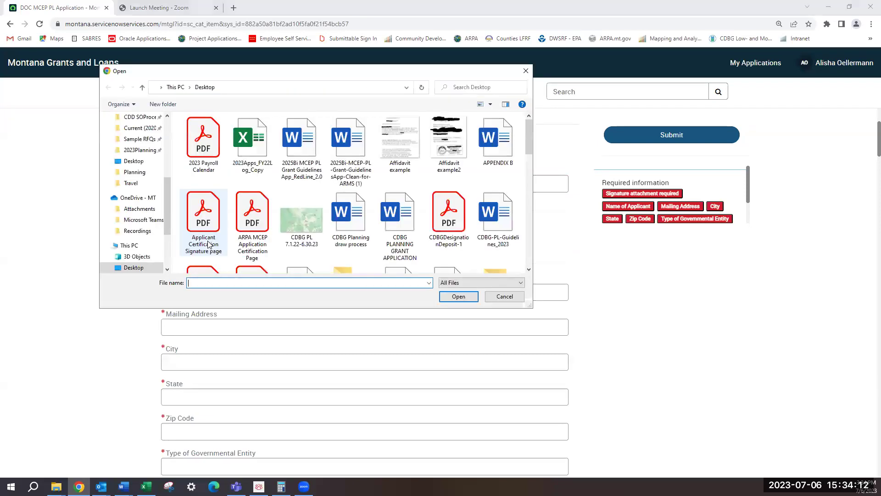
left_click(208, 244)
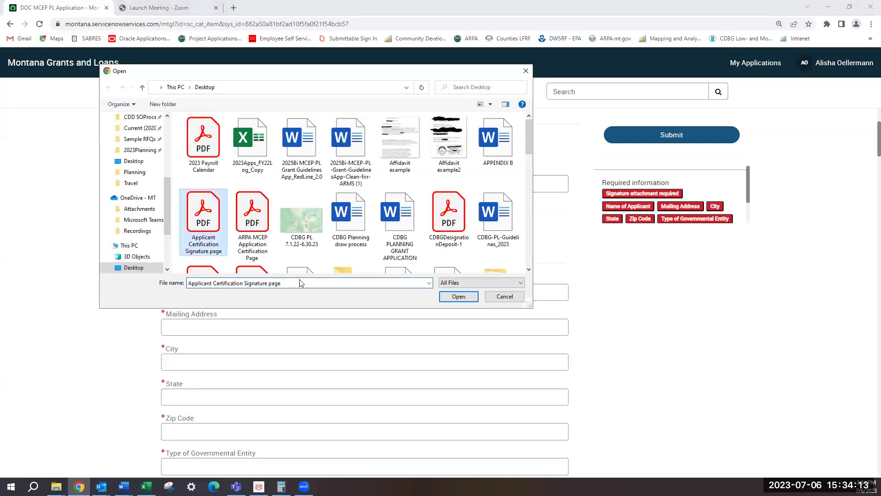
left_click(474, 297)
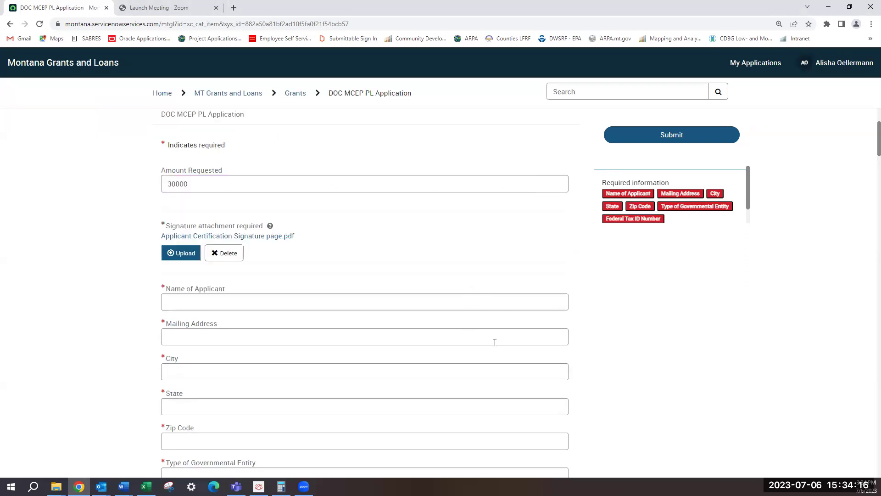
Step: Enter the applicant's name, with placeholder 'A' for Mailing Address, City and State
left_click(440, 303)
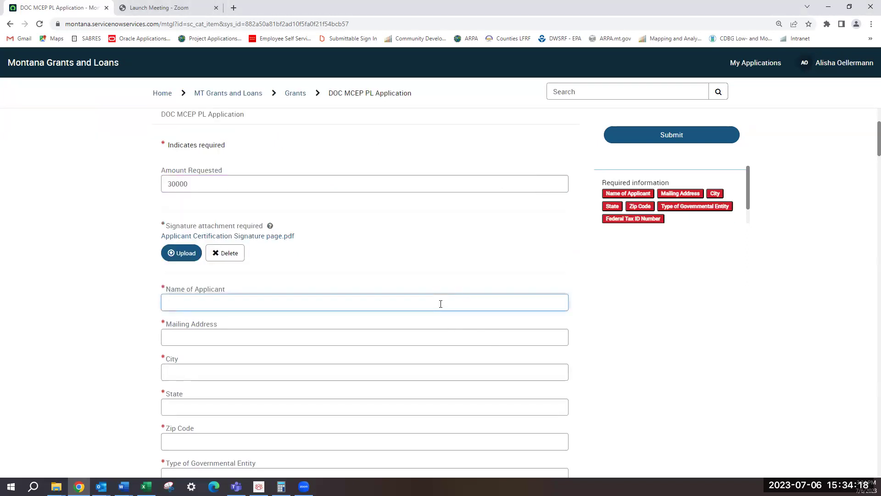
type("Alisha")
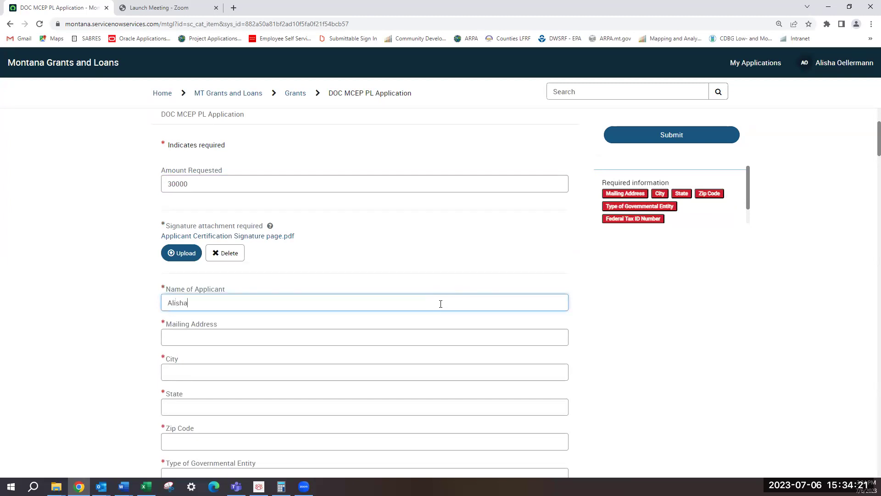
key("Tab")
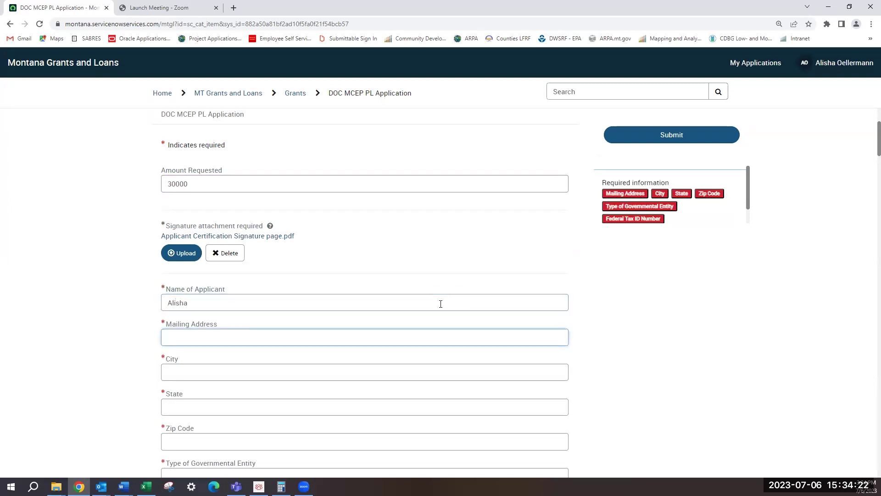
type("A")
key("Tab")
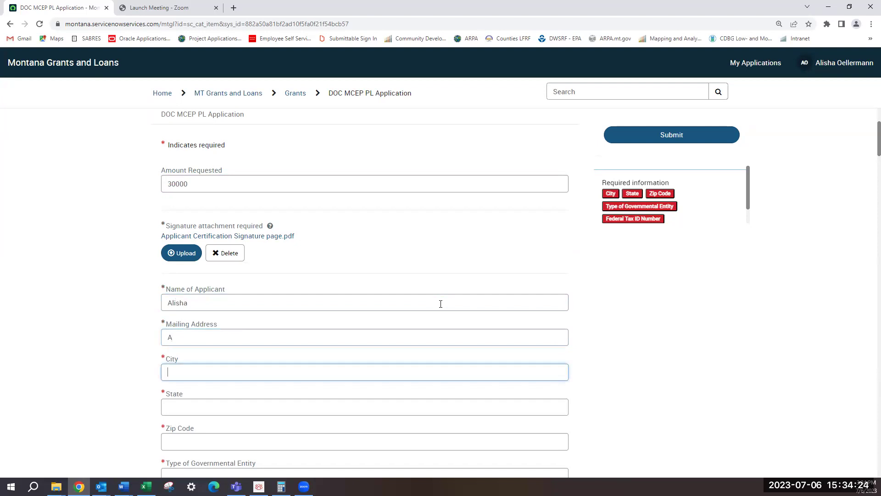
type("A")
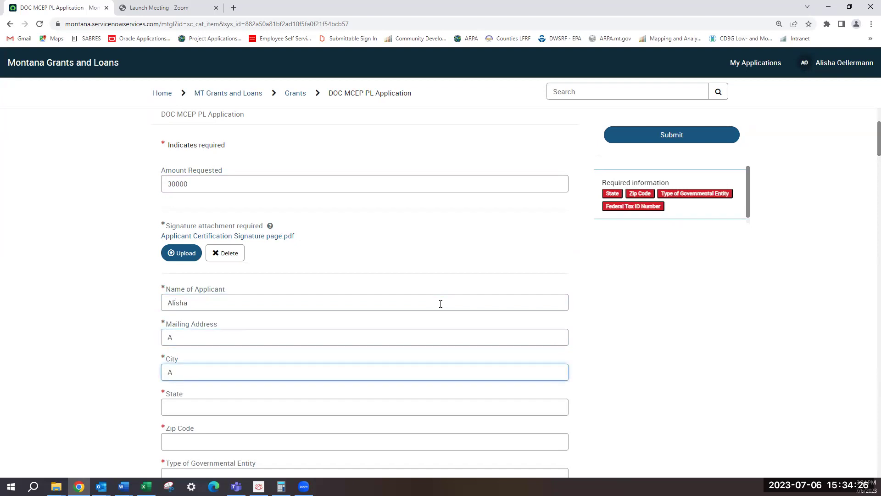
key("Tab")
type("A")
Step: Fill Zip Code, Type of Governmental Entity and Federal Tax ID Number with placeholder 'A'
key("Tab")
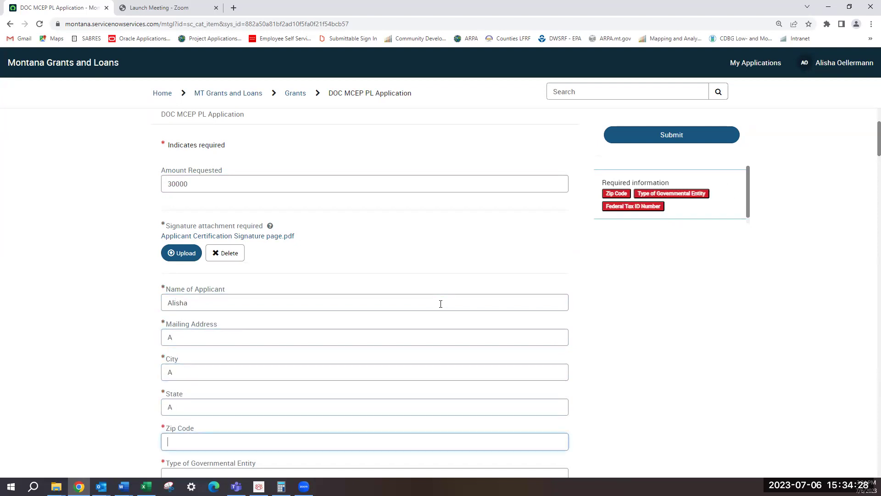
type("A")
key("Tab")
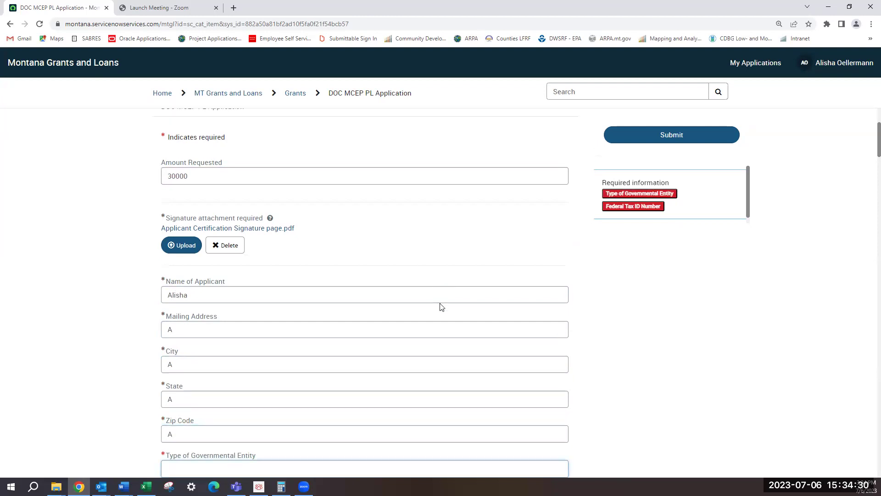
type("A")
key("Tab")
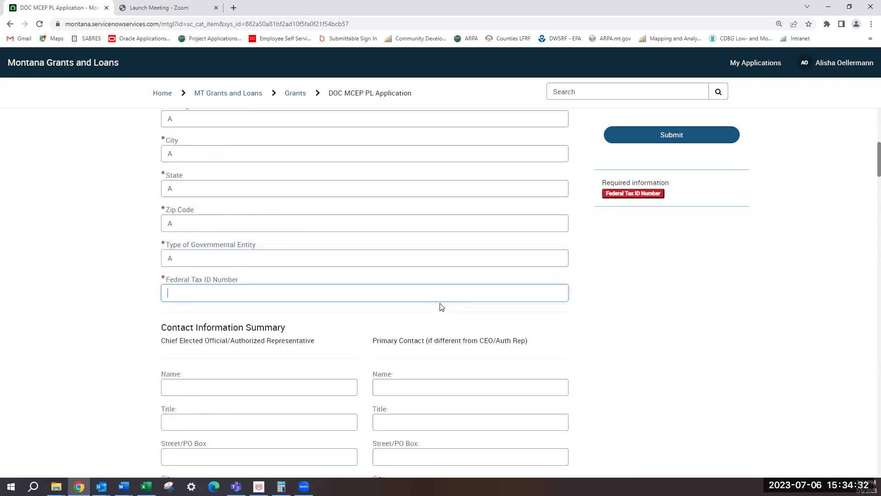
type("A")
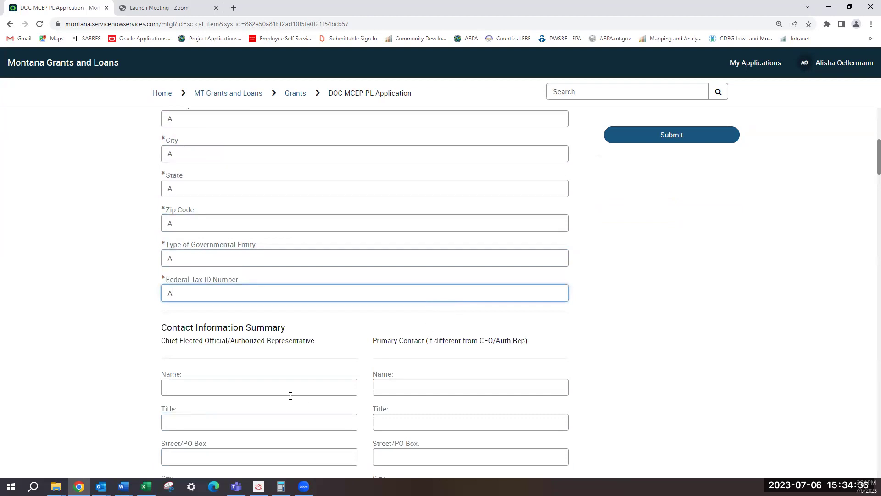
Step: Move past the Chief Elected Official section down to the Type of Grant and Proposed Budget fields
scroll(292, 398, "down", 3)
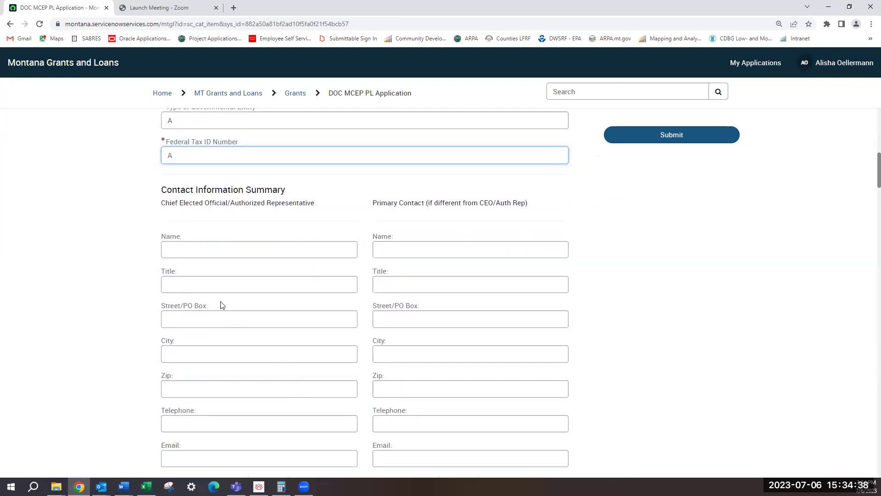
left_click(212, 248)
scroll(212, 248, "down", 1)
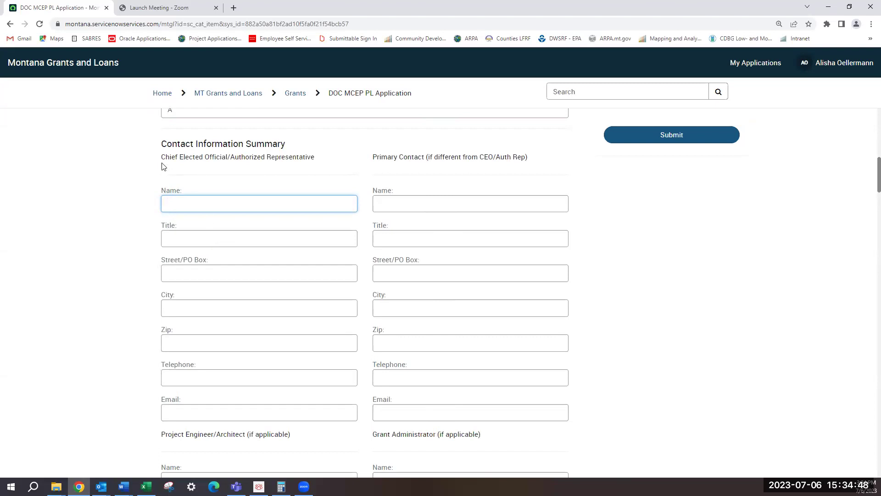
left_click_drag(161, 158, 317, 164)
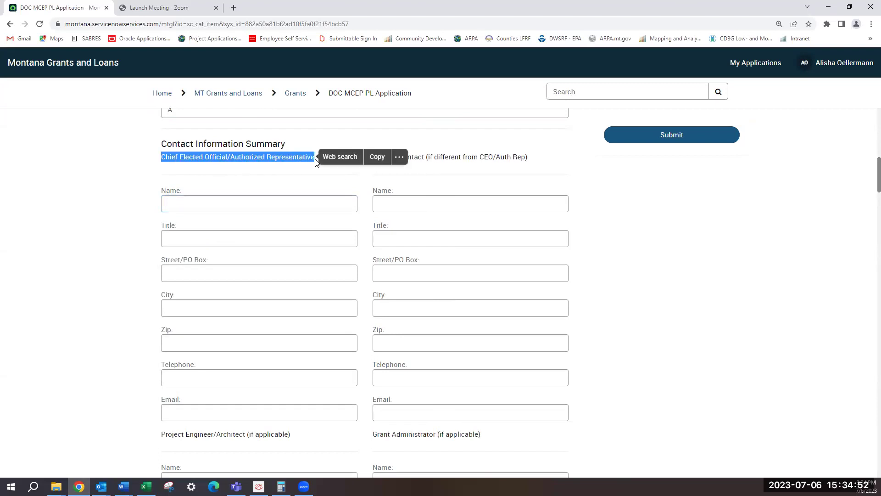
left_click(319, 192)
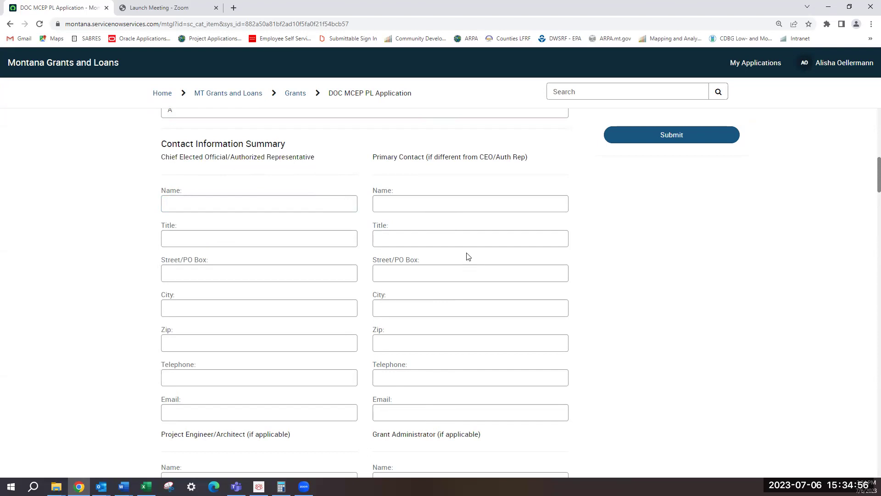
scroll(468, 257, "down", 7)
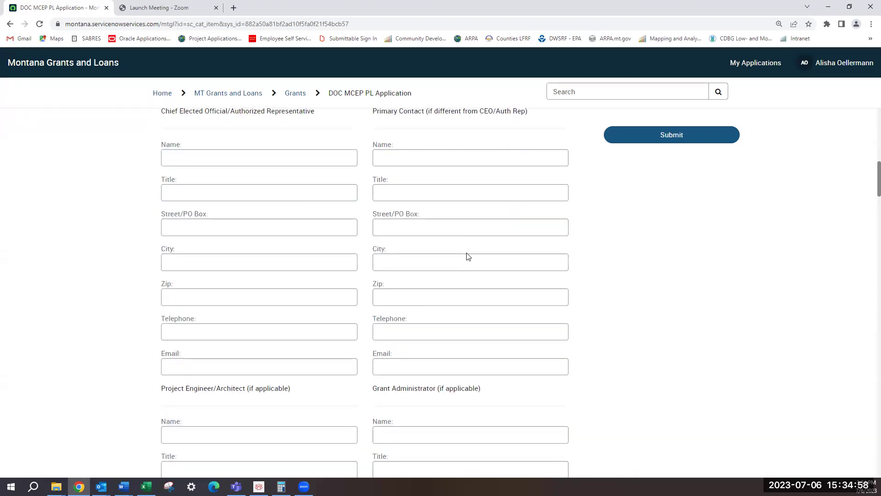
scroll(468, 256, "down", 3)
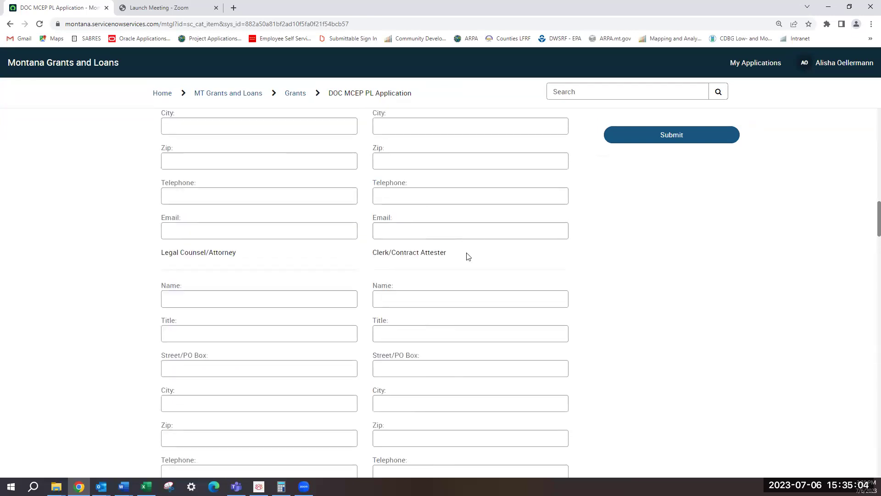
scroll(468, 257, "down", 7)
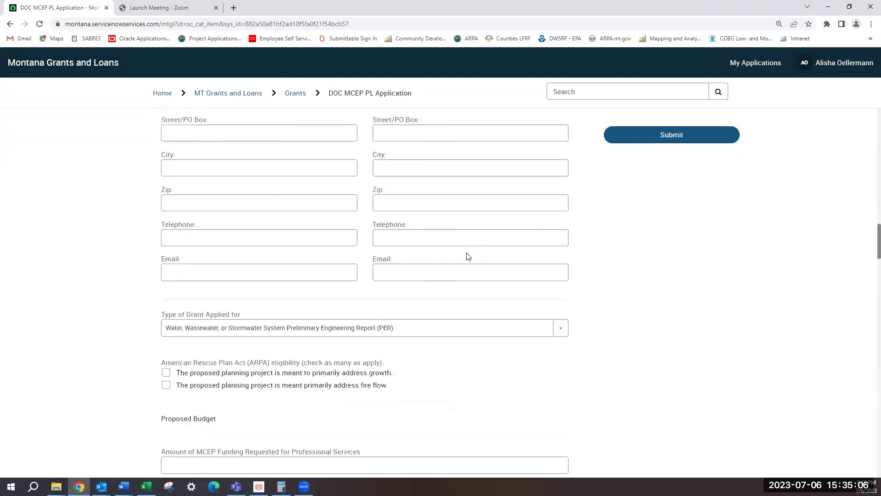
scroll(468, 256, "down", 1)
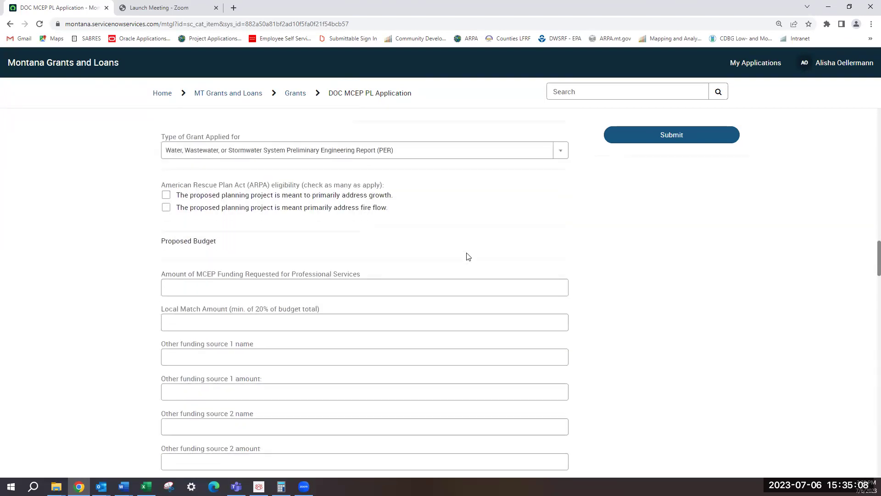
left_click(559, 152)
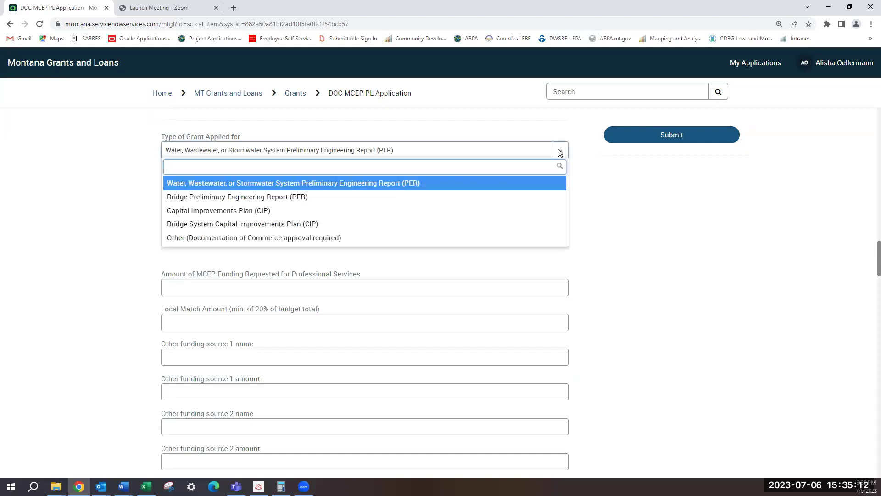
left_click(595, 190)
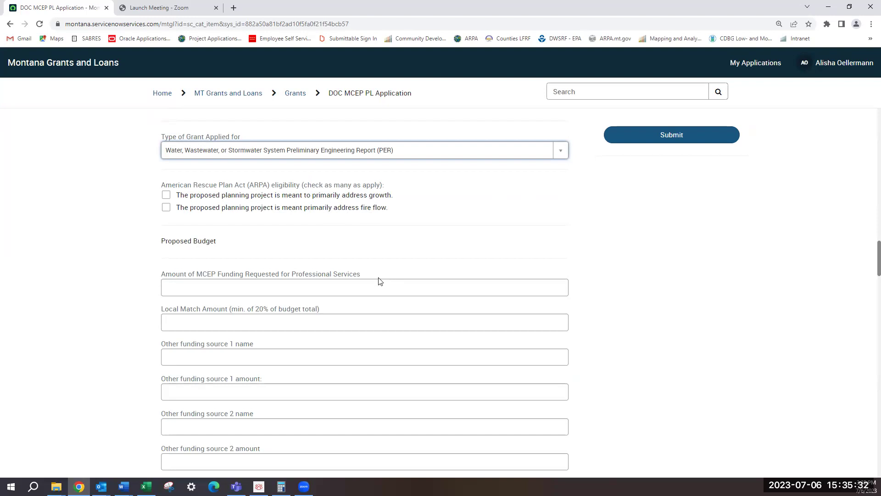
scroll(379, 281, "down", 1)
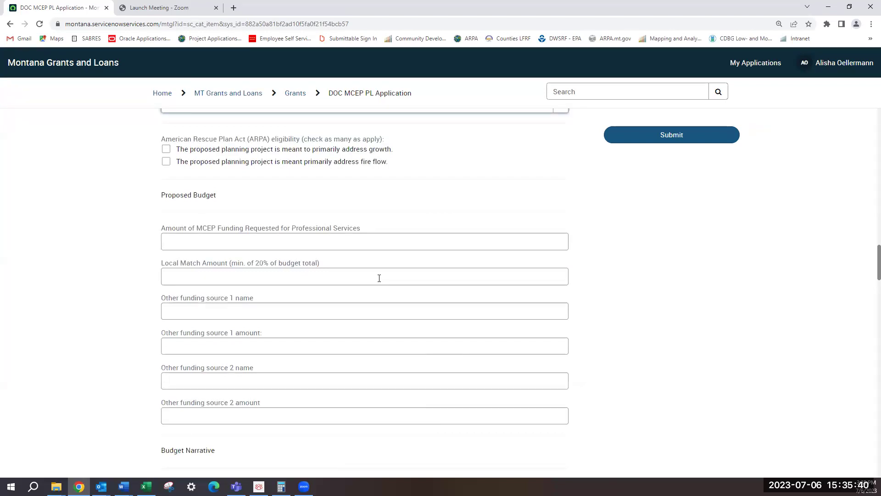
Step: Enter 30000 as the MCEP funding amount, leaving Local Match and other funding source blank
left_click(376, 240)
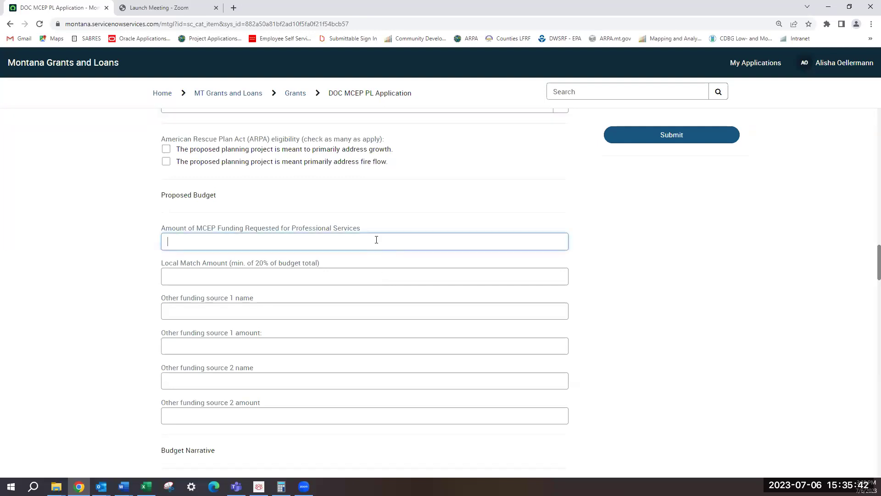
type("30000")
left_click(364, 274)
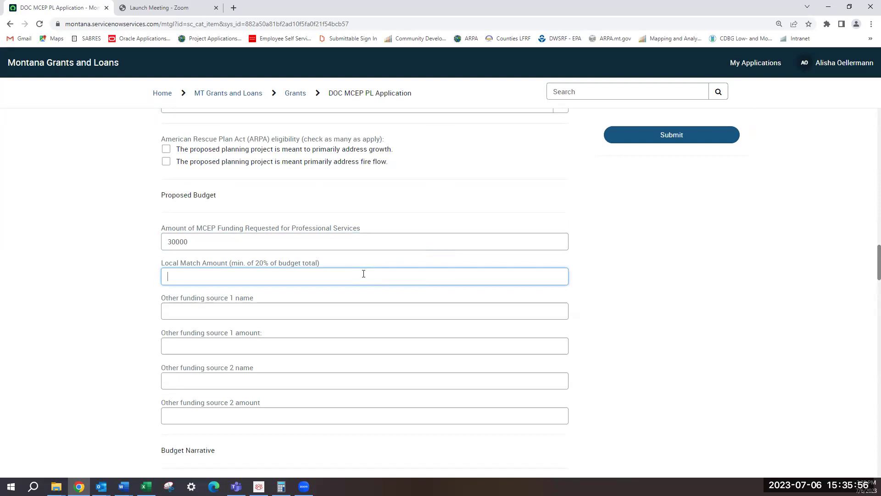
scroll(363, 274, "down", 1)
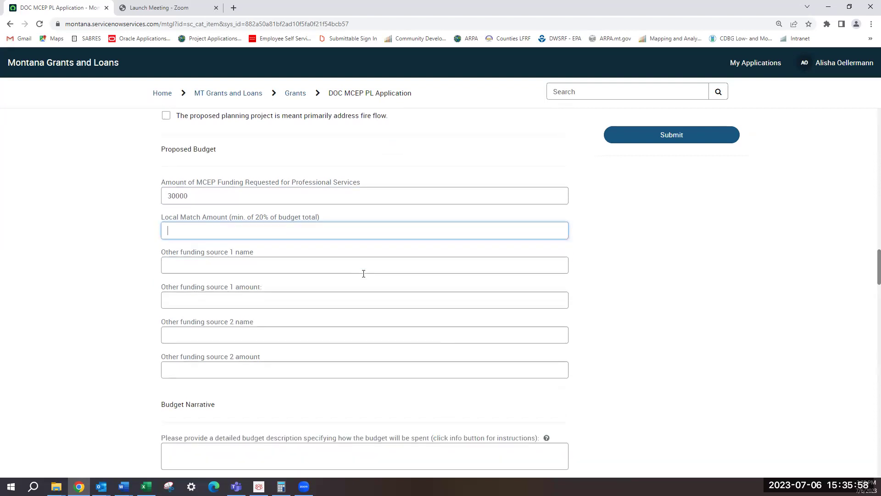
left_click(364, 272)
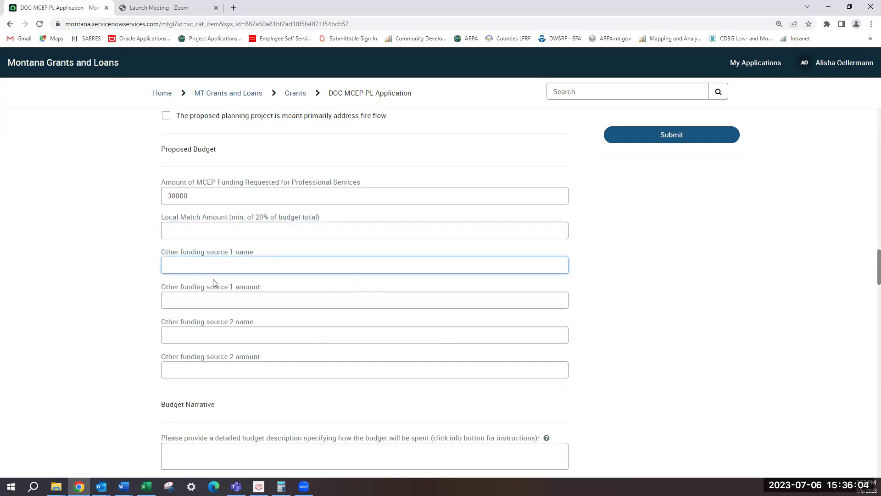
scroll(188, 328, "down", 5)
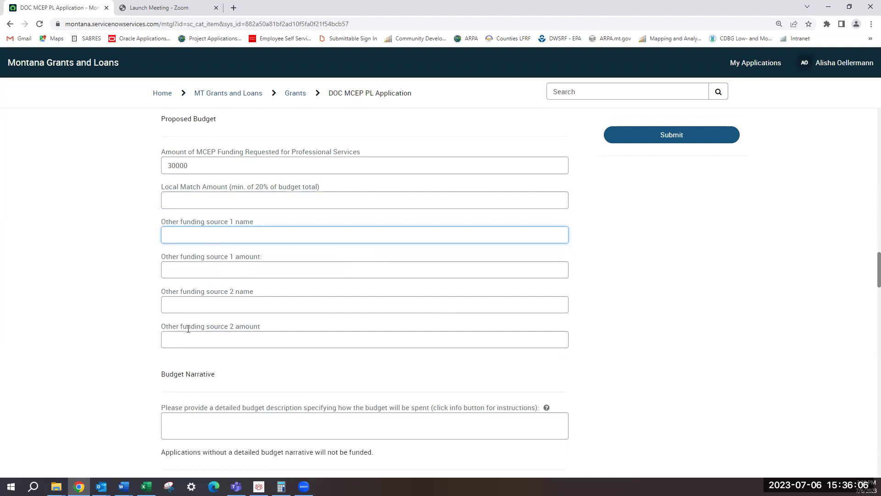
scroll(188, 332, "down", 1)
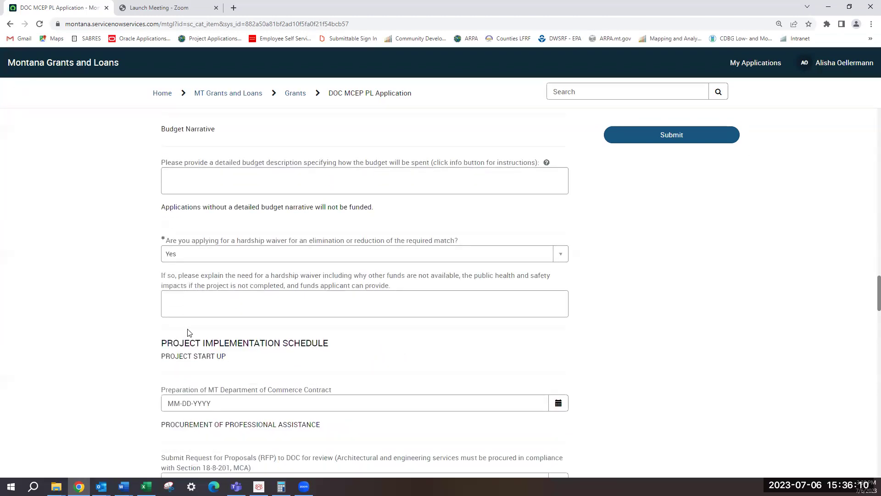
Step: Show the Budget Narrative instructions and highlight the missing-narrative warning
left_click(547, 164)
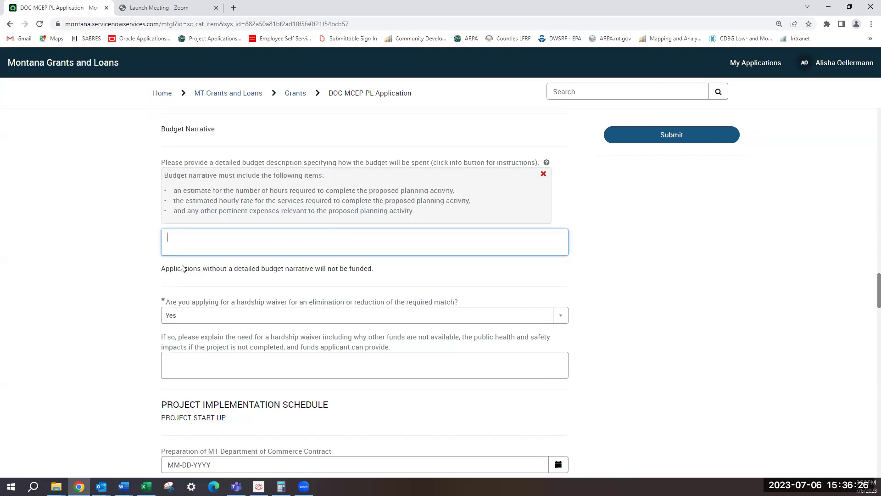
left_click_drag(160, 271, 354, 276)
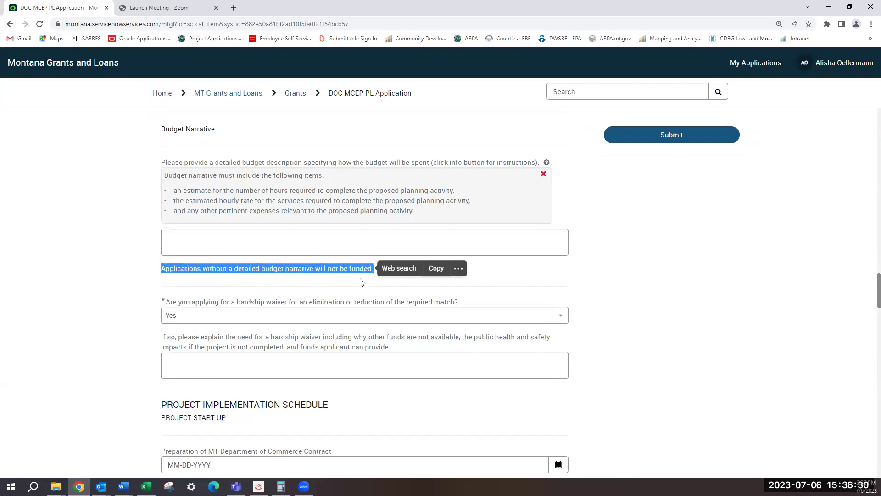
left_click(618, 289)
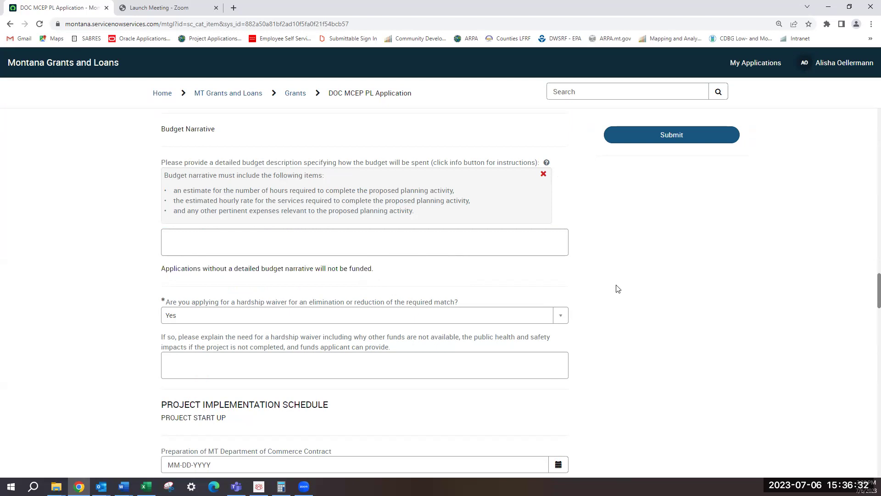
scroll(618, 289, "down", 3)
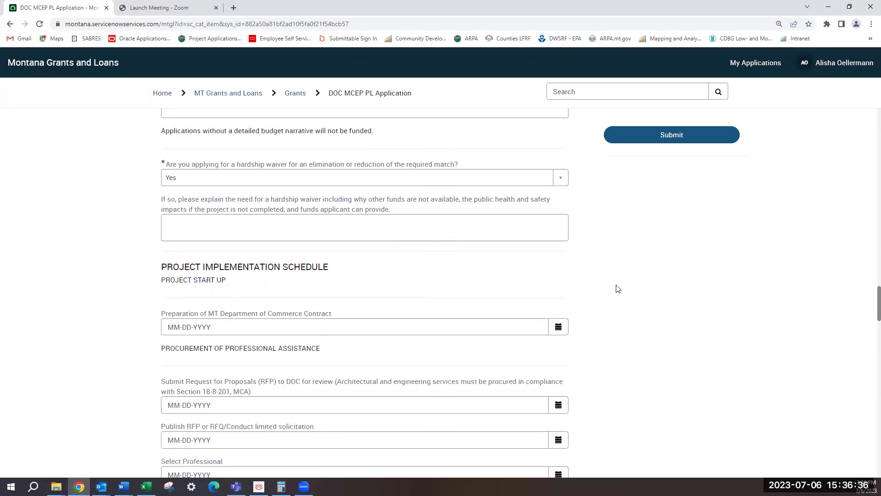
Step: Keep Yes for the hardship waiver question, leaving its explanation box empty
left_click(560, 179)
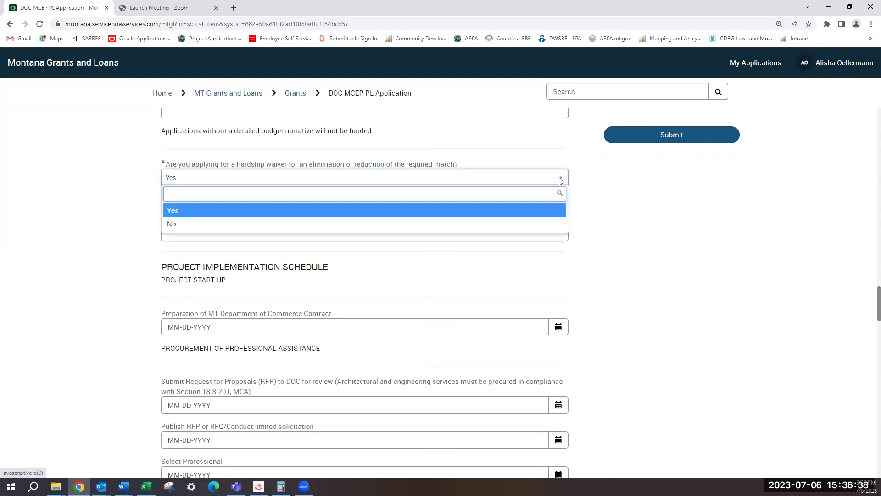
left_click(561, 180)
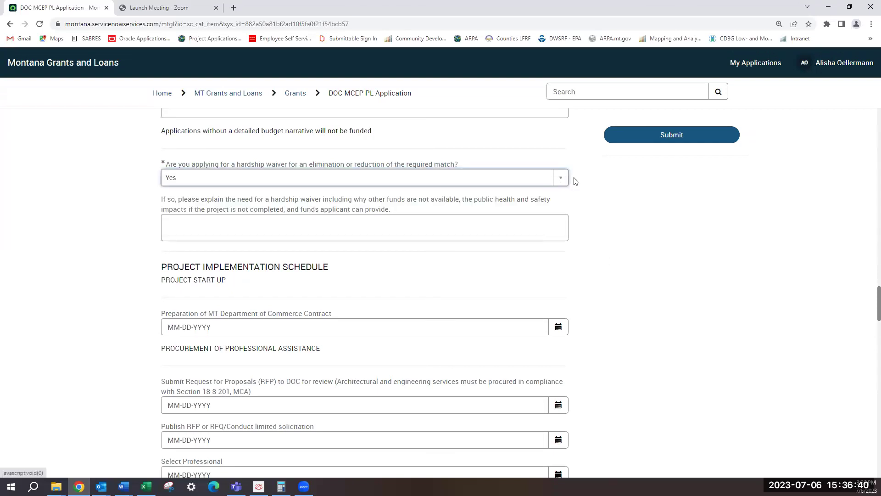
left_click(409, 225)
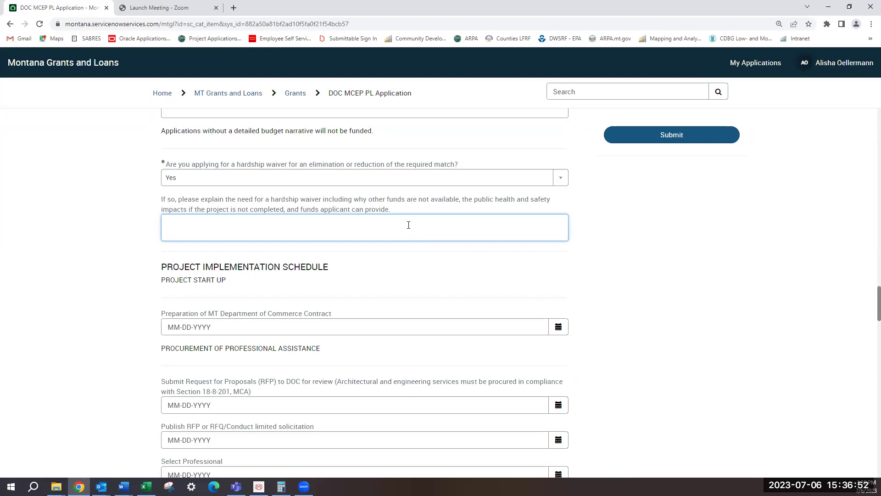
scroll(632, 256, "down", 2)
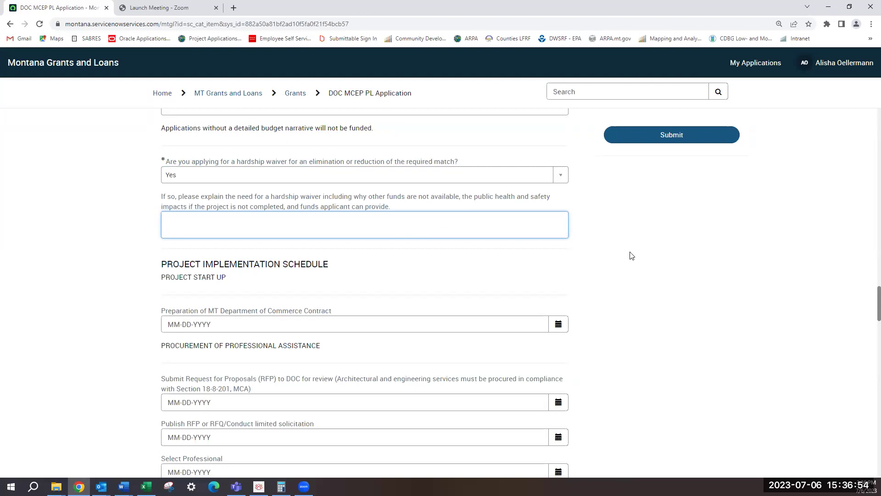
Step: Dismiss the Commerce contract date picker without a date and move on to Planning Activity
scroll(632, 256, "down", 1)
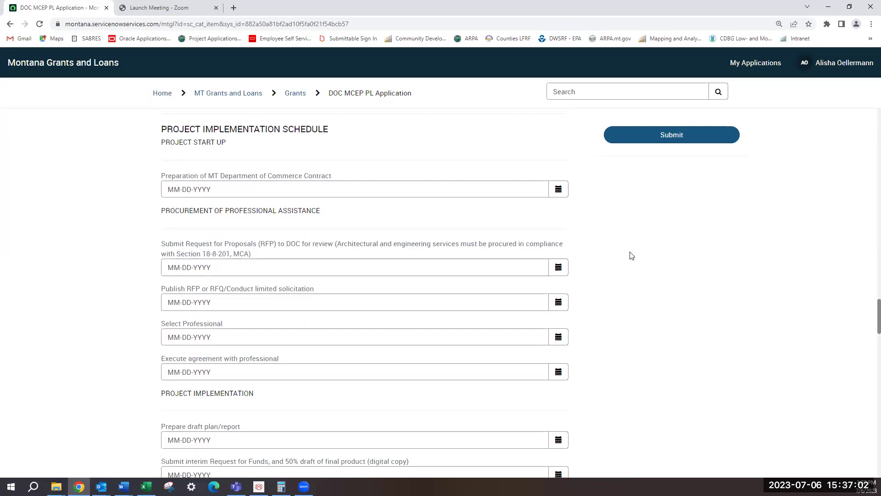
left_click(557, 190)
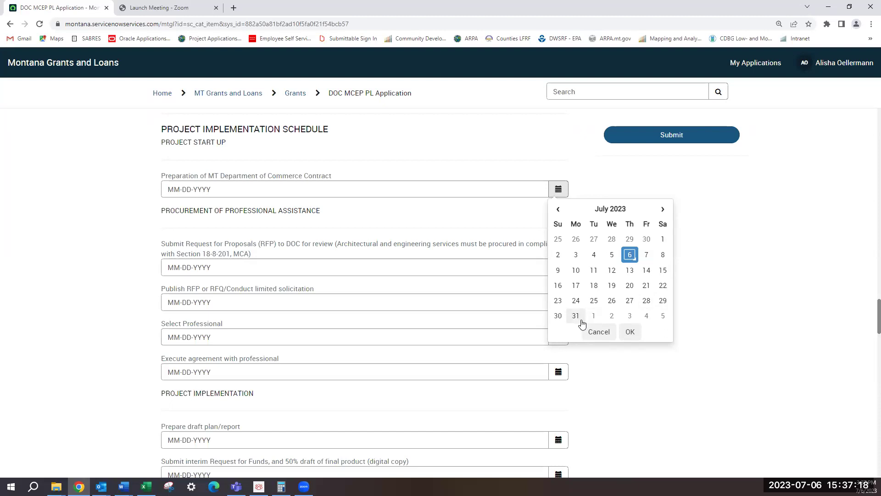
left_click(770, 331)
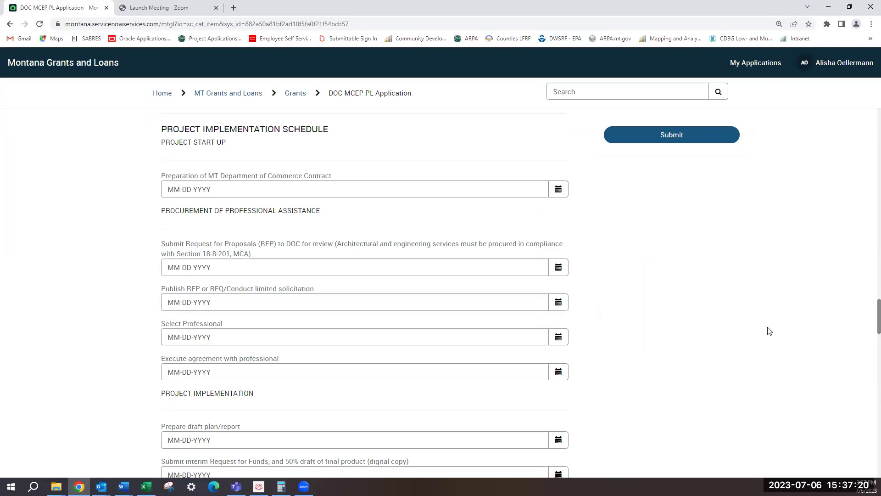
scroll(770, 331, "down", 8)
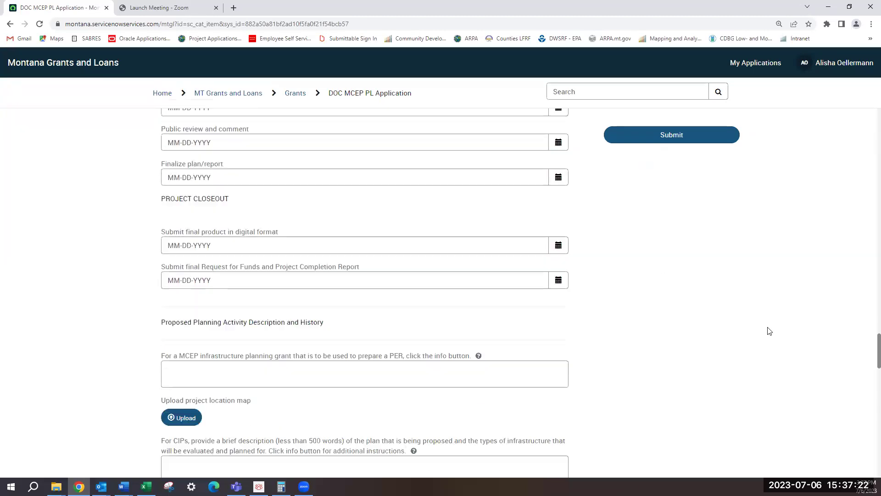
scroll(770, 331, "down", 4)
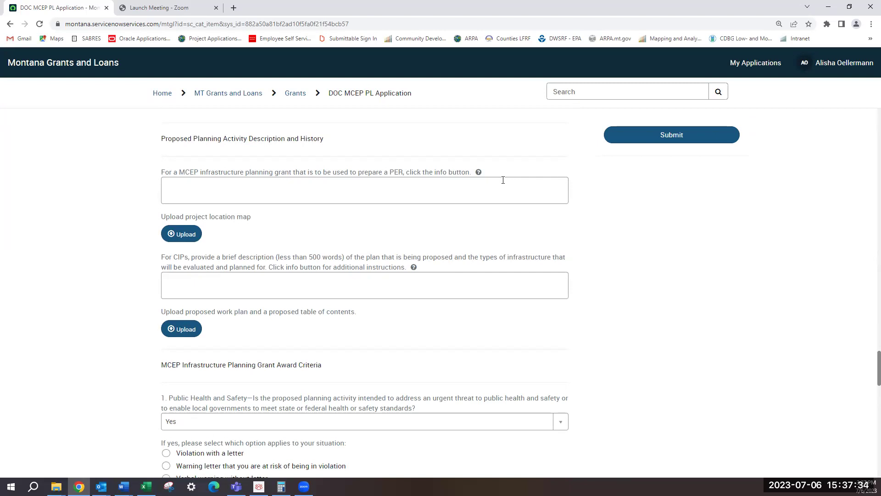
Step: Expand the instructions for the PER project description and CIP plan description questions
left_click(479, 173)
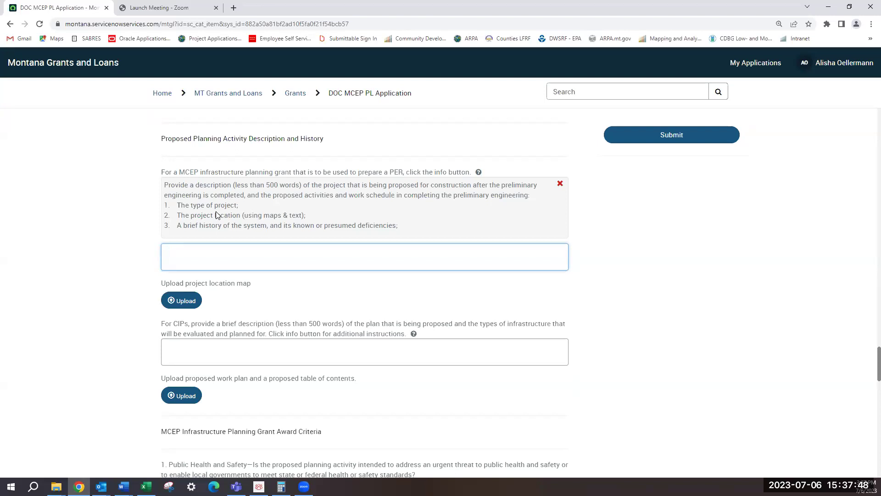
scroll(217, 213, "down", 1)
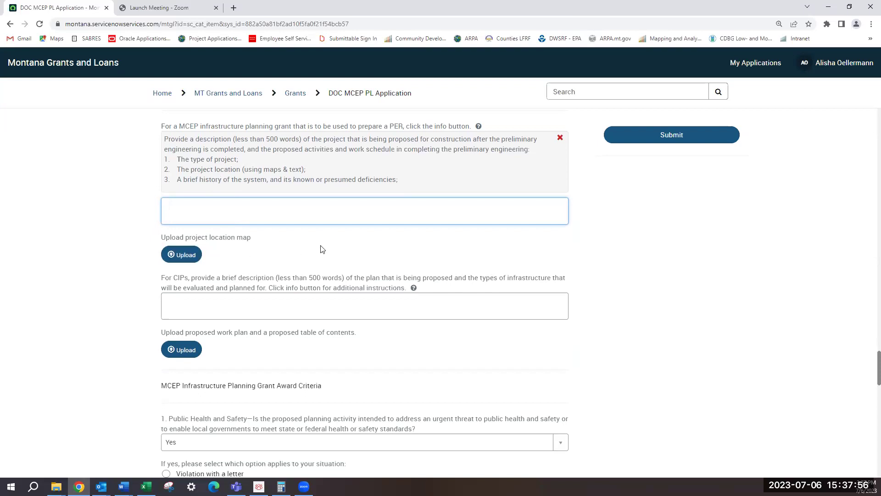
scroll(322, 249, "down", 2)
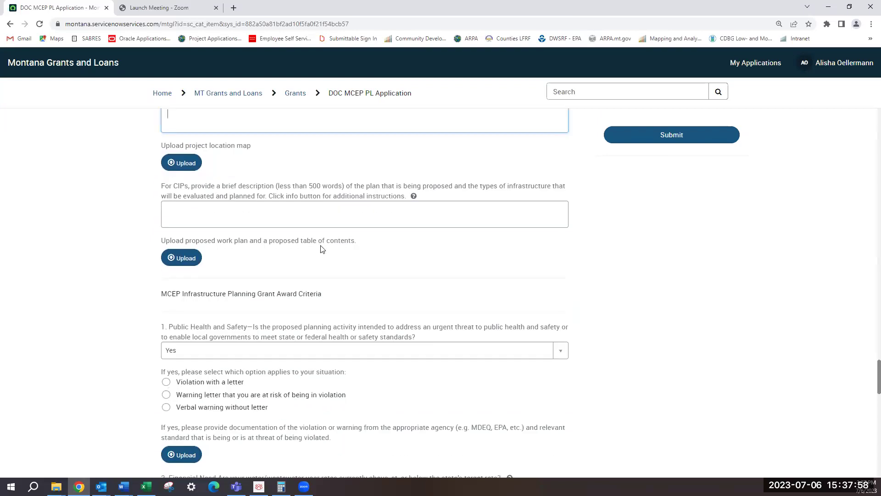
left_click(329, 217)
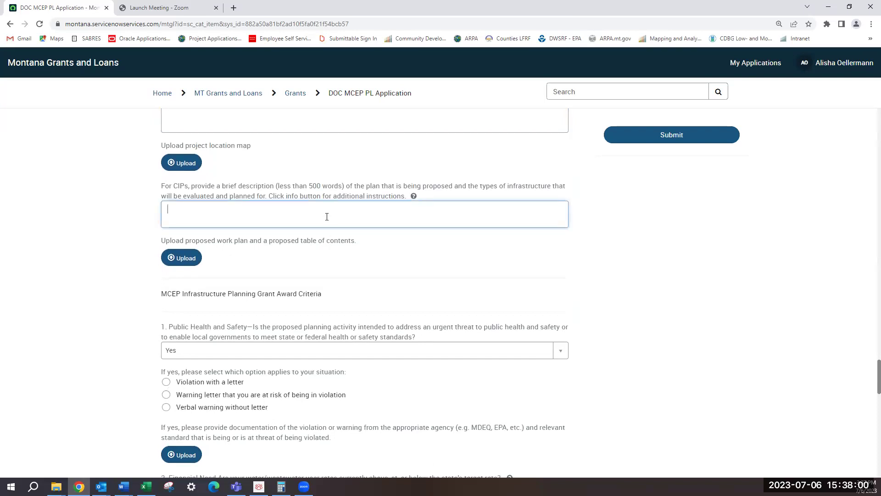
left_click(414, 197)
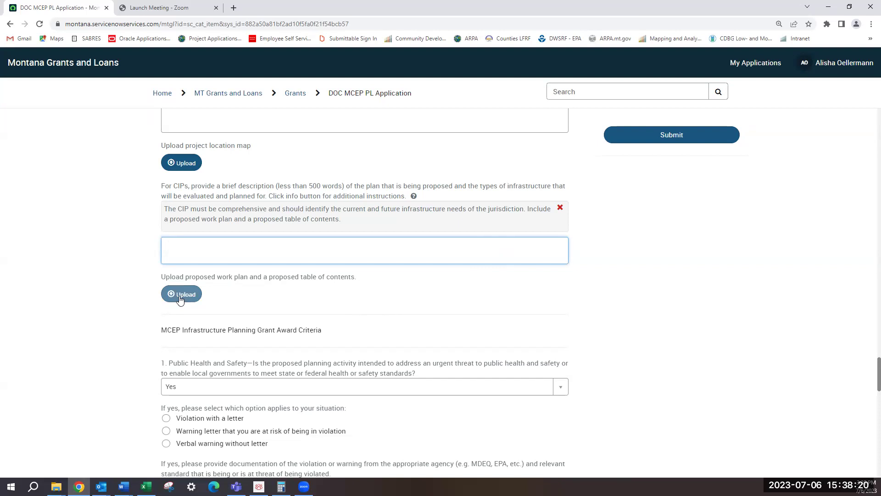
scroll(179, 299, "down", 3)
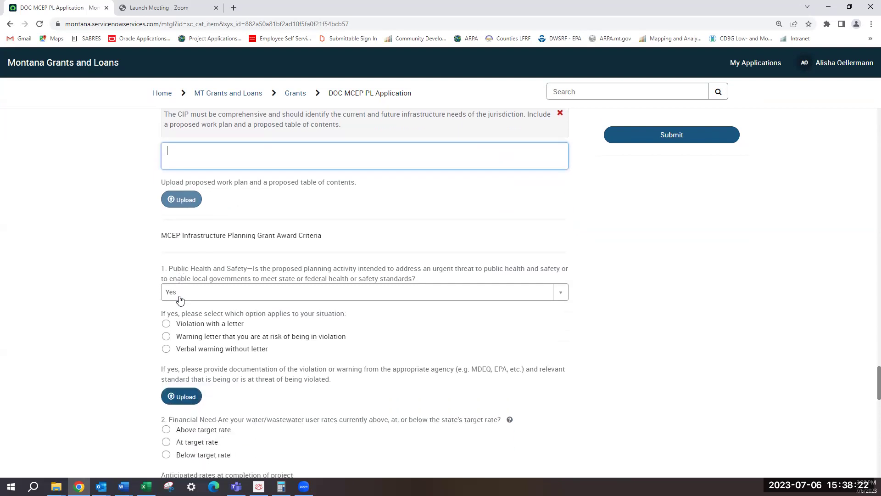
scroll(180, 299, "down", 1)
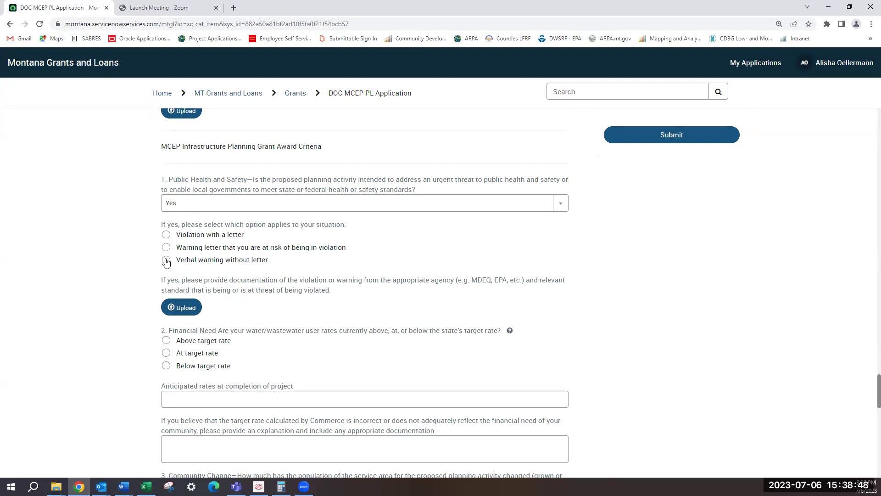
Step: Try the violation situation options, settling on verbal warning without letter
left_click(166, 235)
left_click(167, 249)
left_click(167, 235)
left_click(166, 260)
Step: Answer No to Public Health and Safety and show the Financial Need guidance
left_click(561, 206)
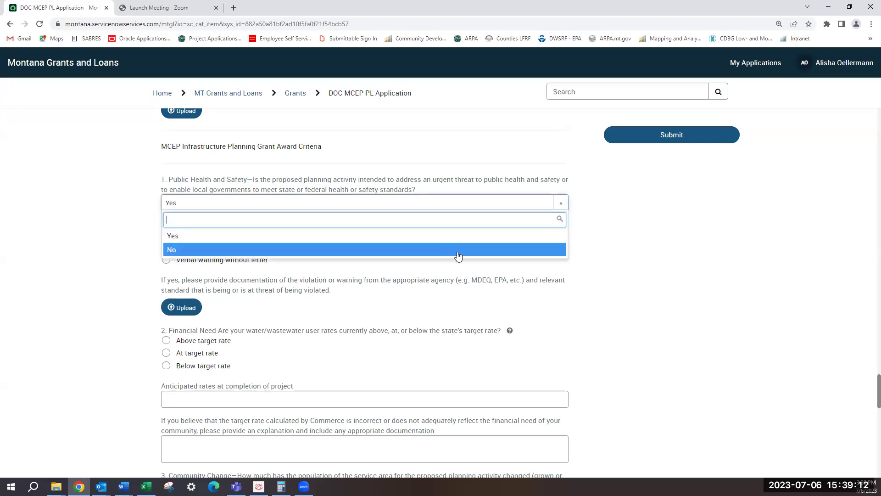
left_click(459, 252)
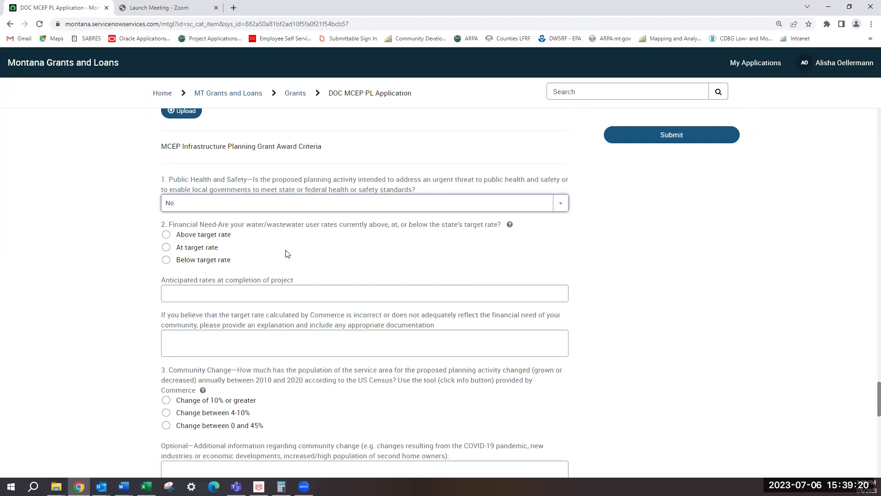
left_click(510, 224)
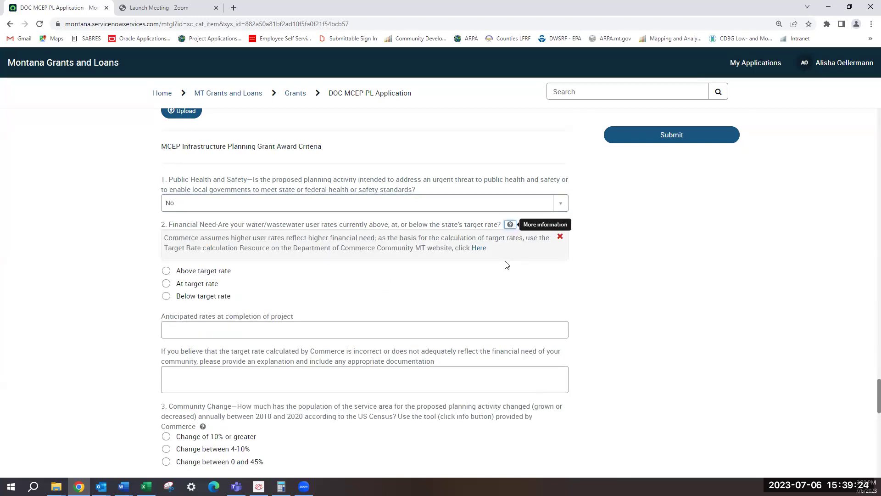
Step: Open the Target Rate Calculation Resource, view its Step 1a geography list, then return to the application
left_click(478, 250)
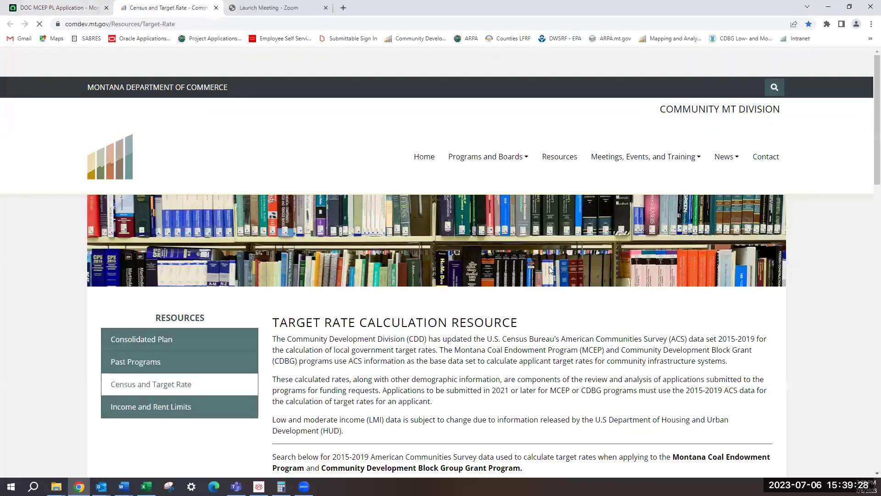
scroll(550, 270, "down", 5)
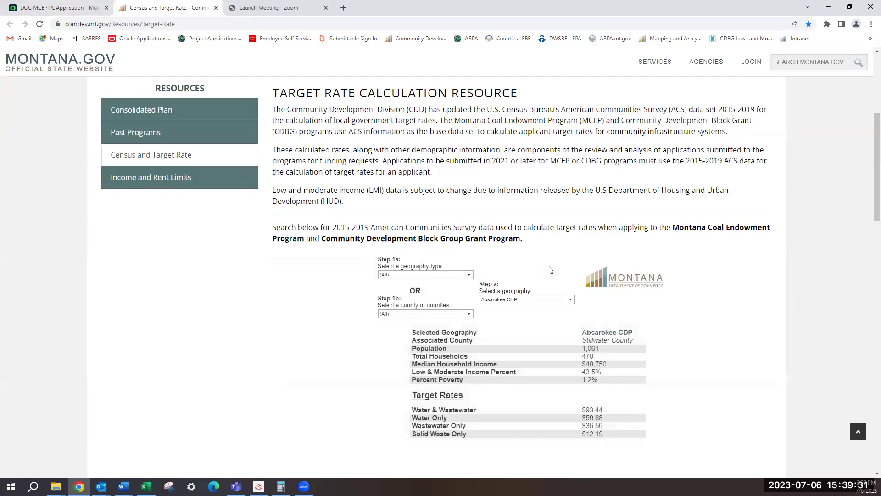
left_click(469, 275)
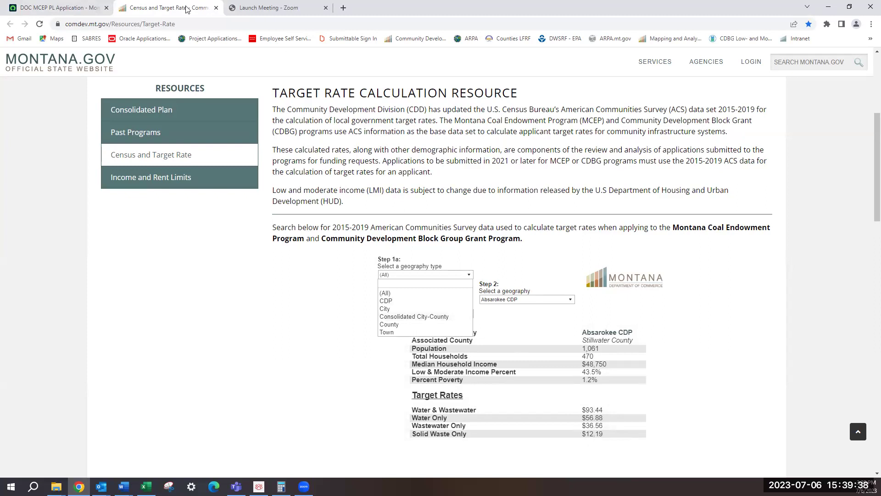
left_click(86, 13)
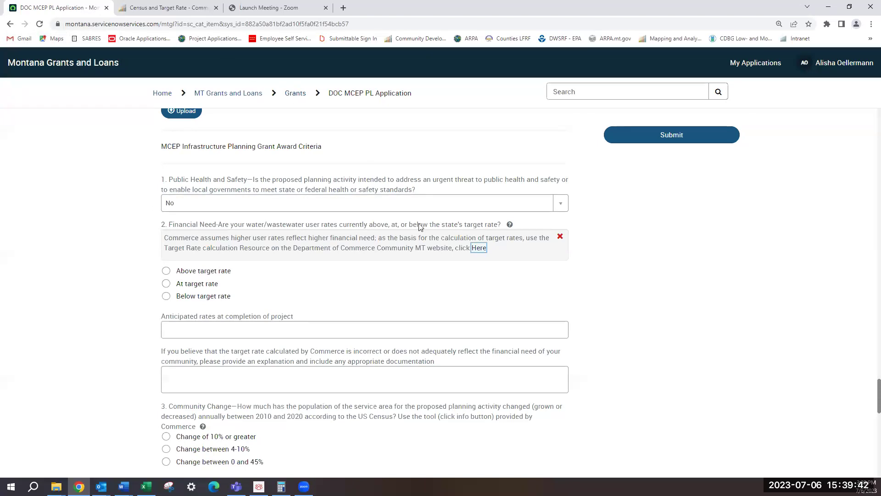
Step: Open Commerce's population change tool in a new tab from question 3's guidance
scroll(439, 240, "down", 3)
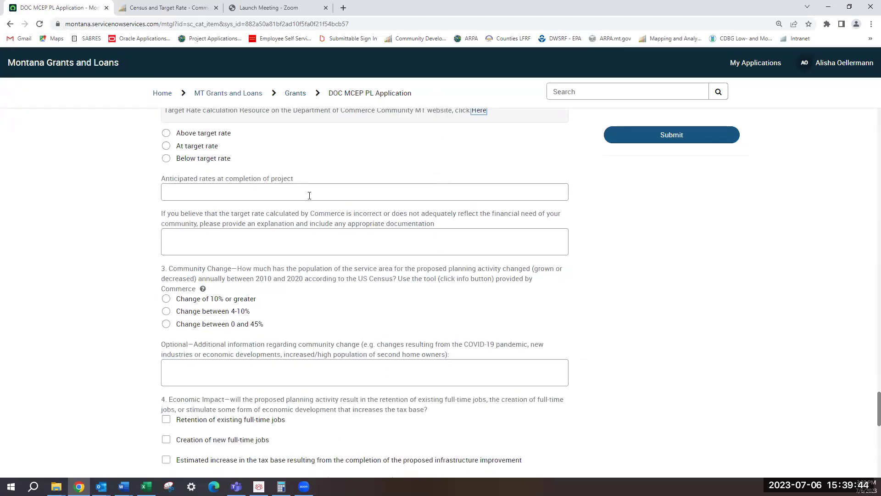
left_click(309, 195)
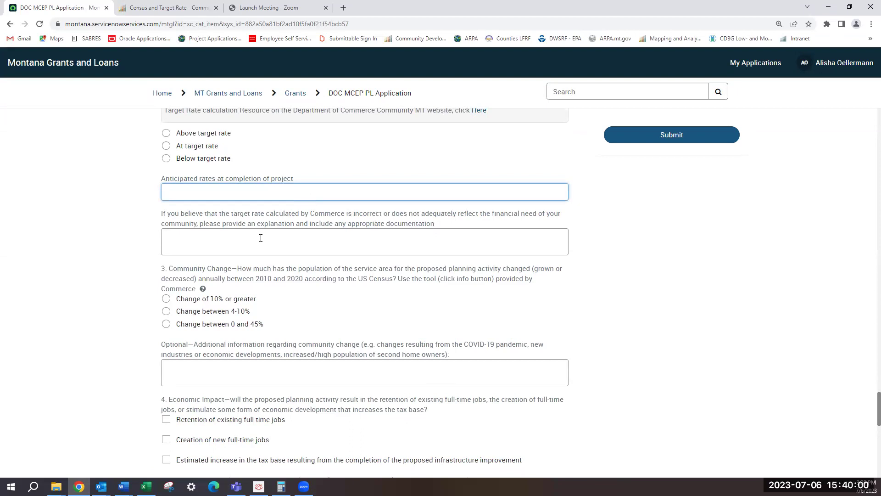
scroll(261, 238, "down", 3)
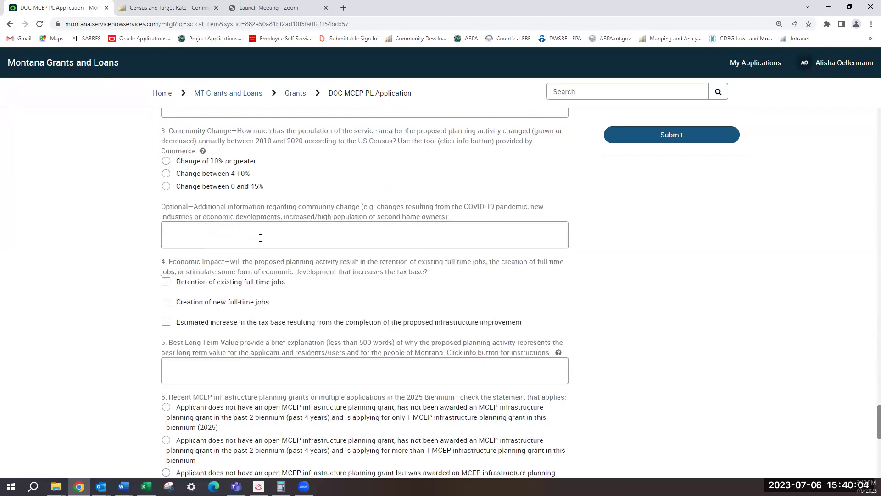
left_click(203, 151)
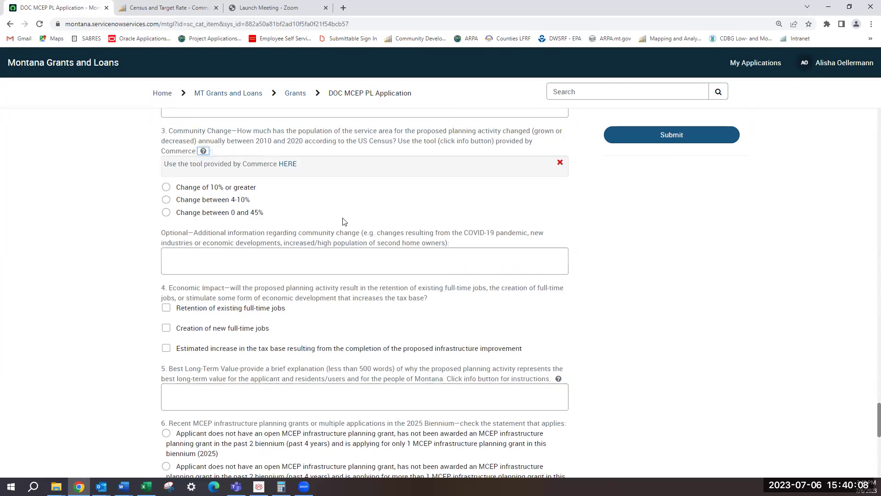
left_click(288, 164)
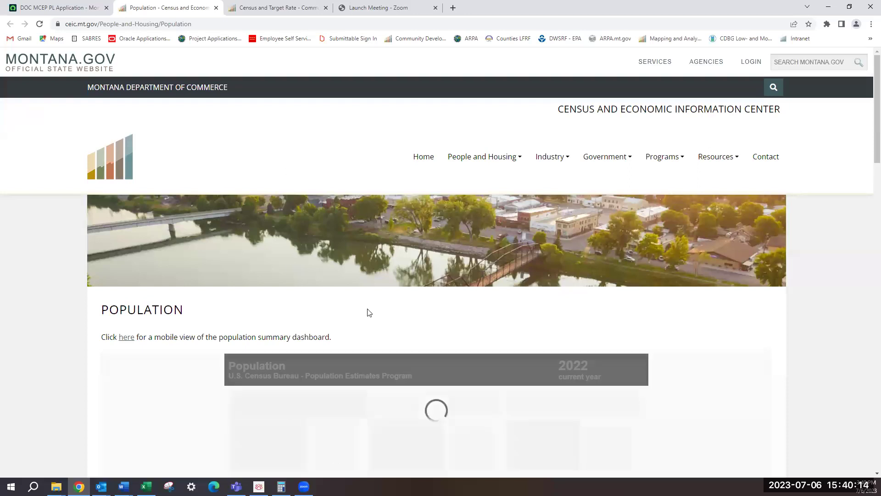
Step: Look up Beaverhead County's 2022 population (9,719) on the Census population dashboard
scroll(369, 312, "down", 2)
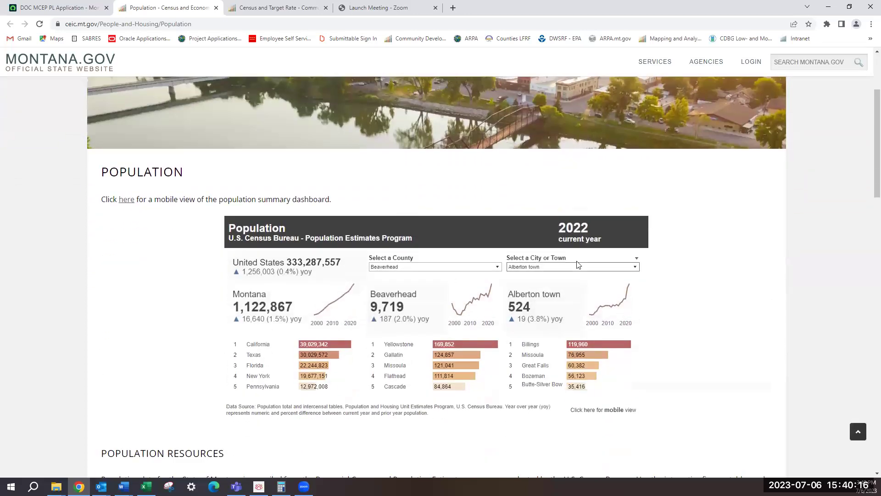
left_click(499, 268)
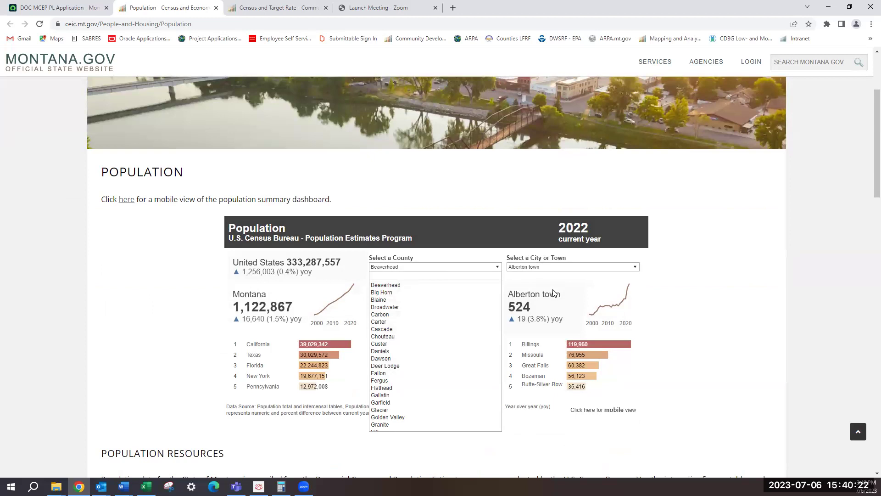
left_click(675, 340)
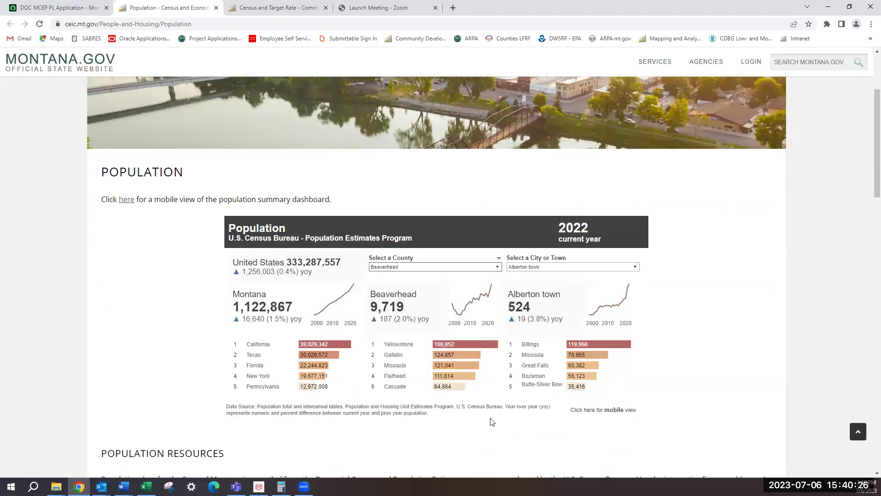
left_click(81, 8)
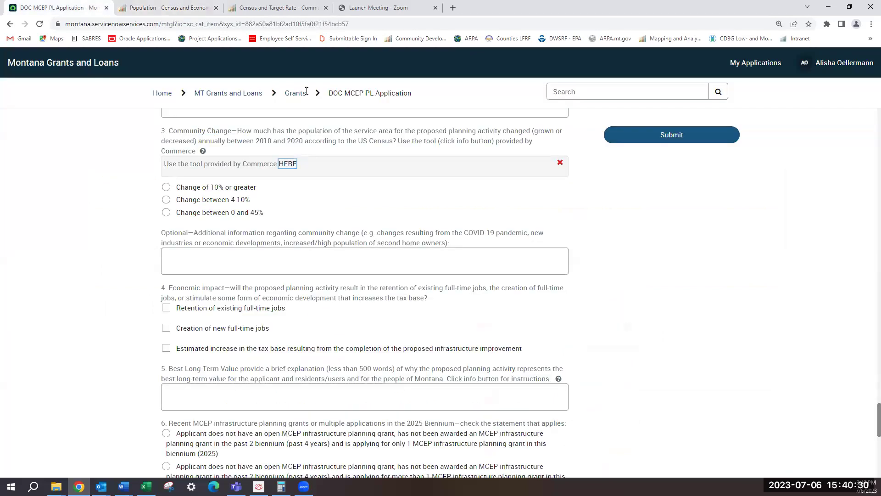
scroll(599, 222, "down", 1)
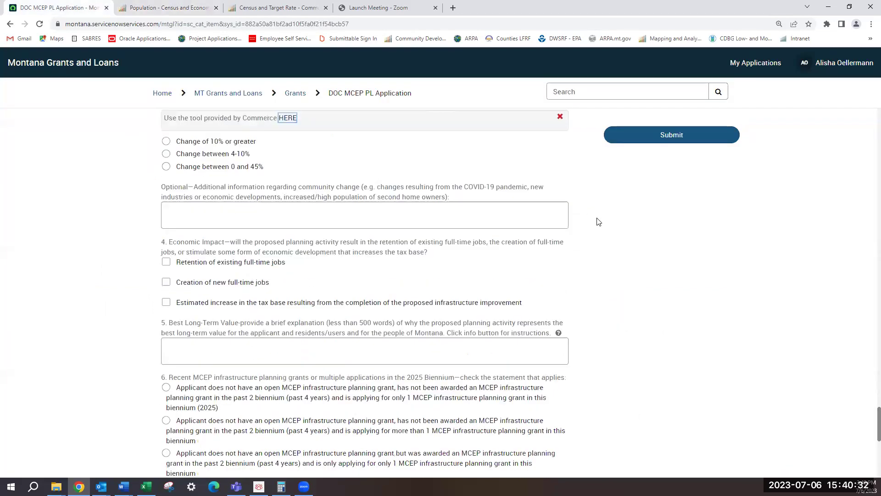
left_click(368, 206)
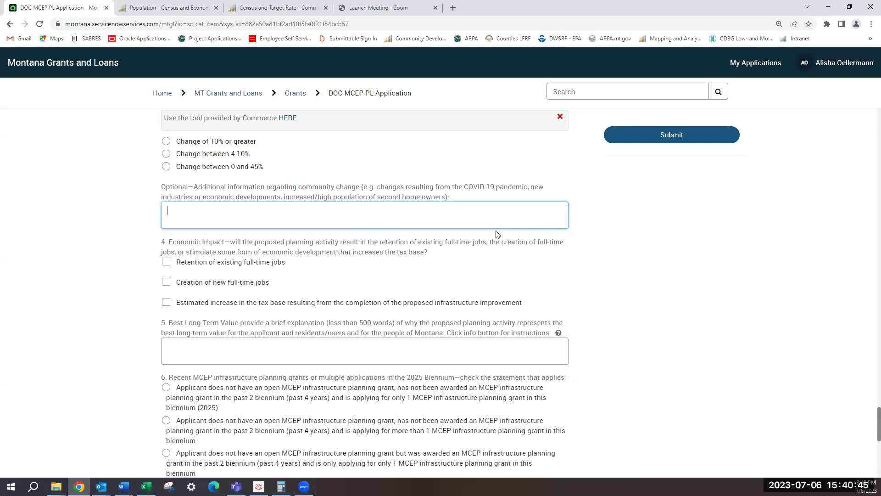
Step: Check job retention, creation of new full-time jobs and estimated tax base increase under question 4
scroll(631, 252, "down", 1)
scroll(631, 252, "down", 1)
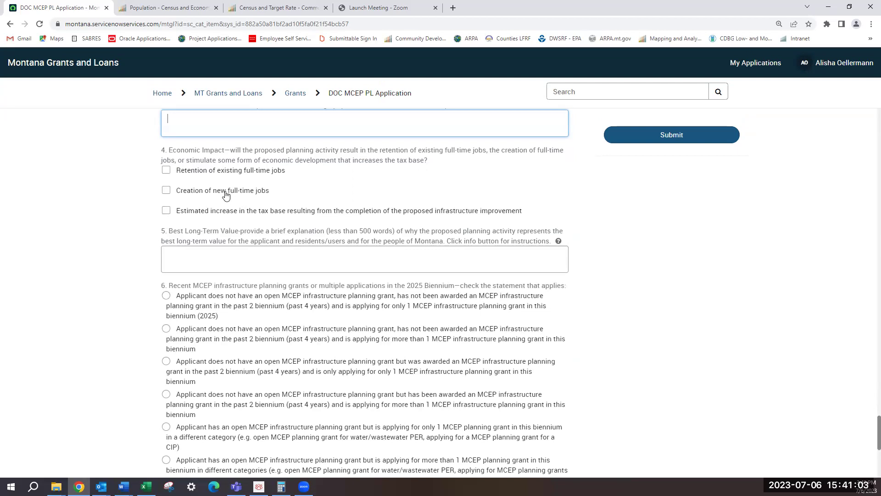
left_click(166, 170)
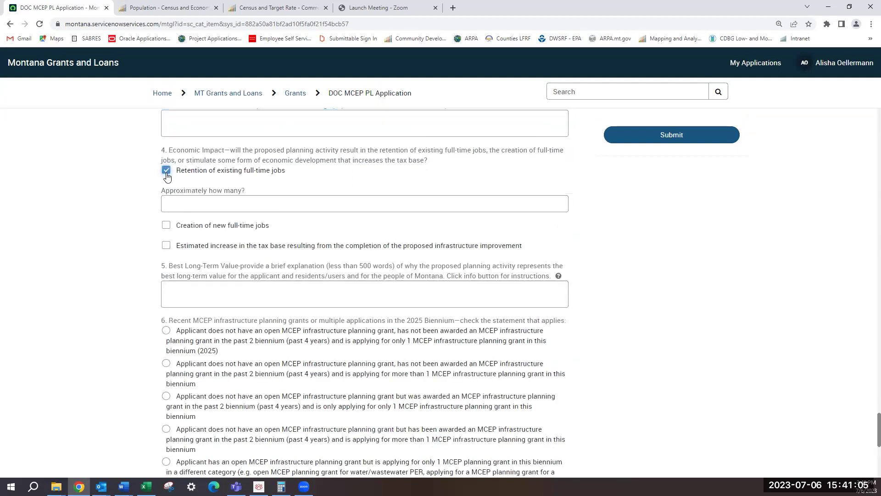
left_click(264, 206)
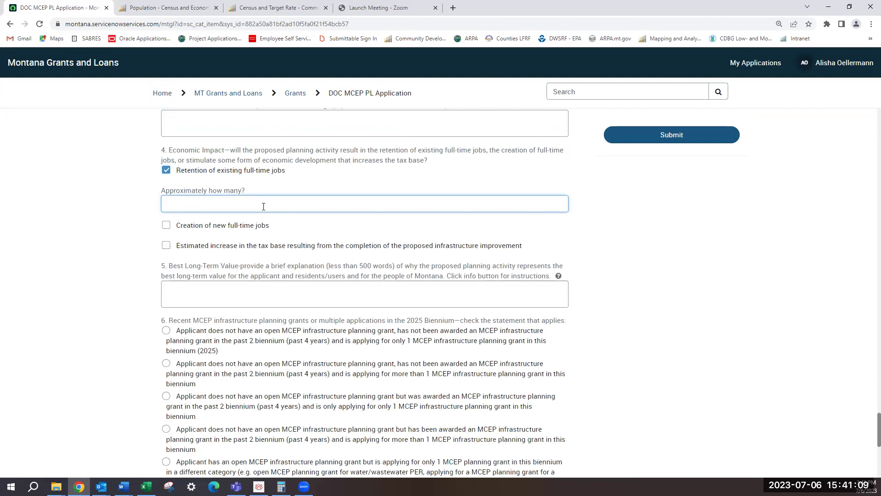
left_click(166, 226)
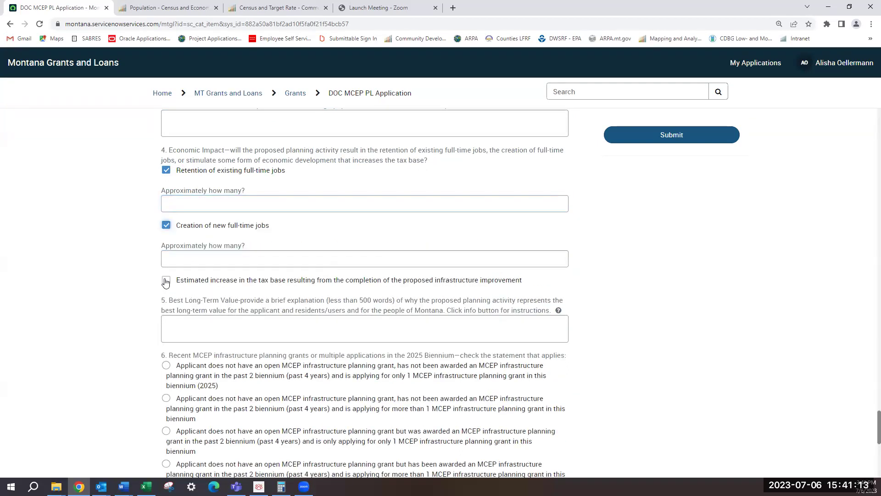
left_click(166, 280)
scroll(281, 259, "down", 3)
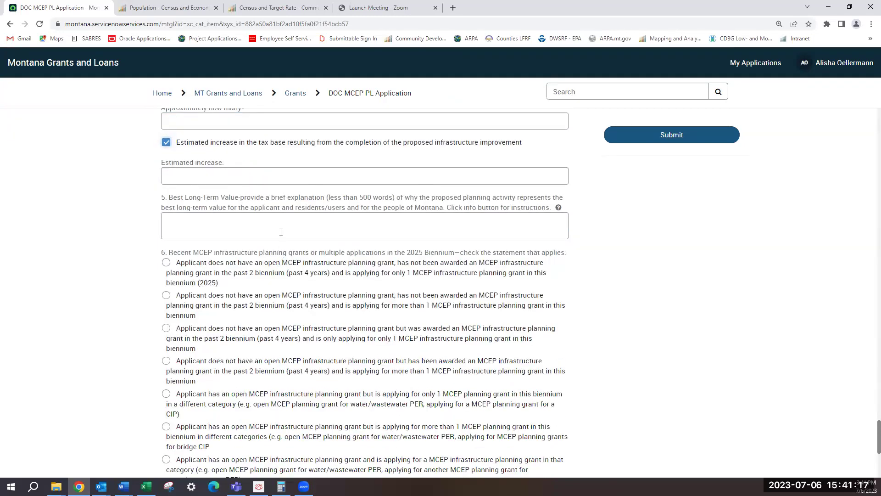
Step: Expand question 5's instructions on explaining the project's Best Long-Term Value
scroll(281, 233, "down", 1)
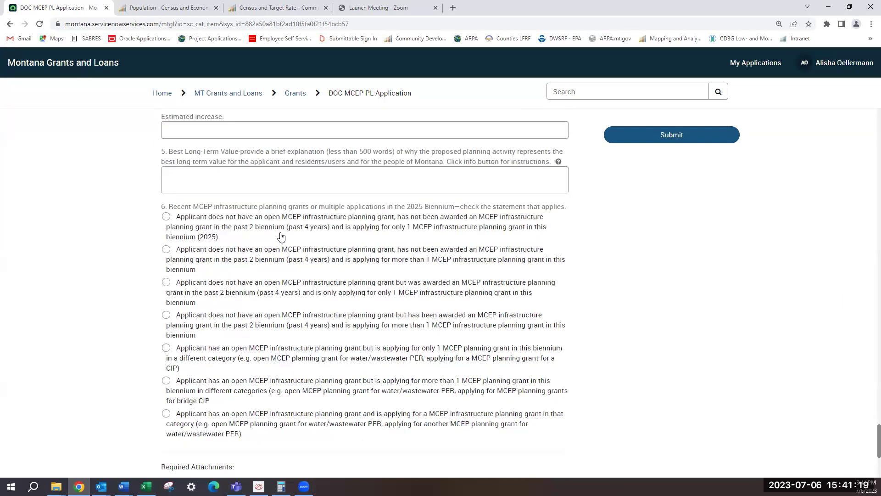
scroll(281, 236, "down", 1)
scroll(281, 236, "up", 1)
left_click(559, 162)
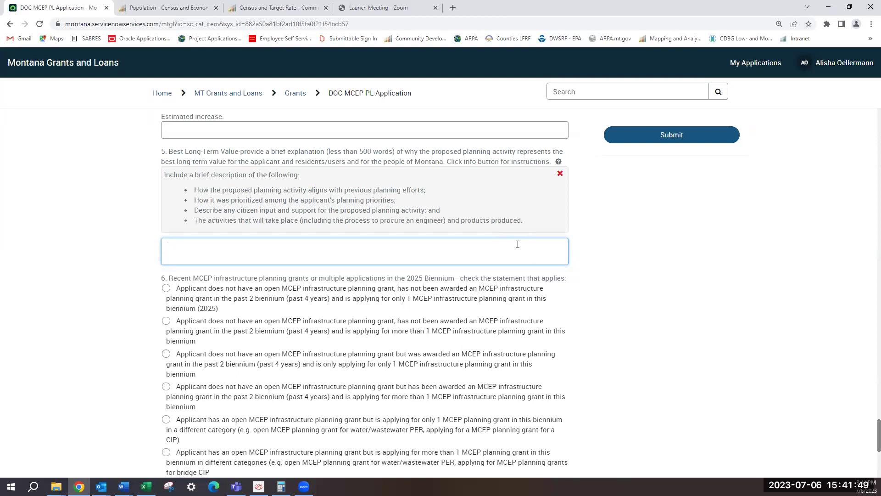
scroll(518, 244, "down", 3)
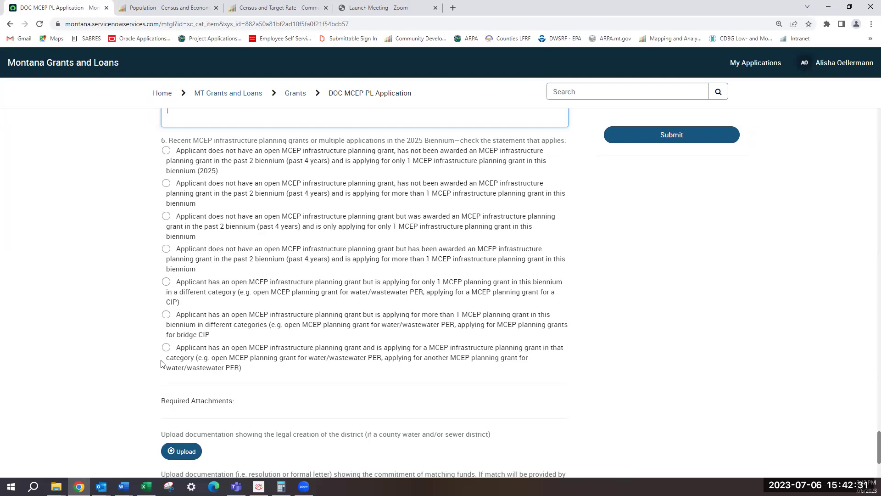
scroll(161, 363, "down", 3)
scroll(161, 363, "down", 1)
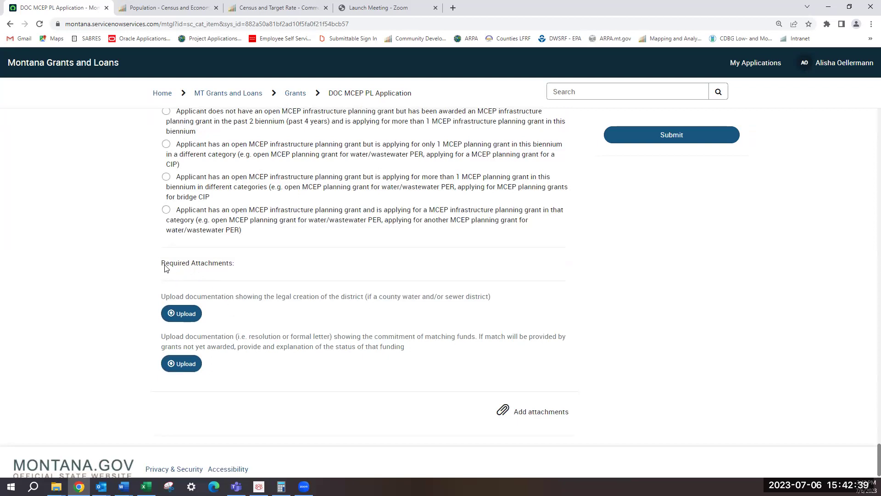
left_click_drag(162, 263, 235, 270)
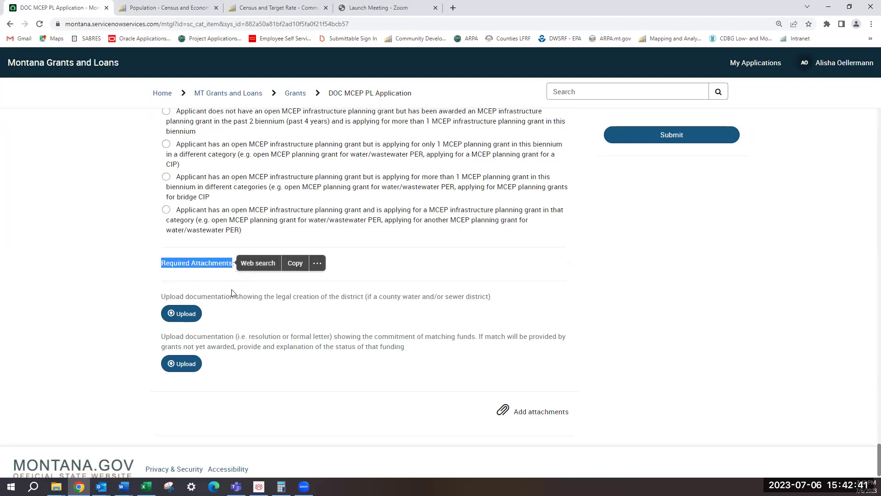
left_click(229, 311)
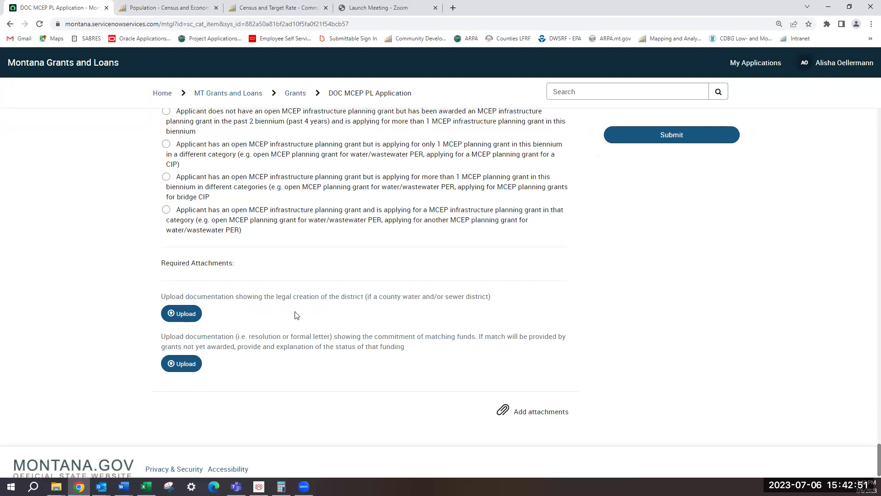
scroll(295, 314, "down", 1)
scroll(289, 321, "down", 1)
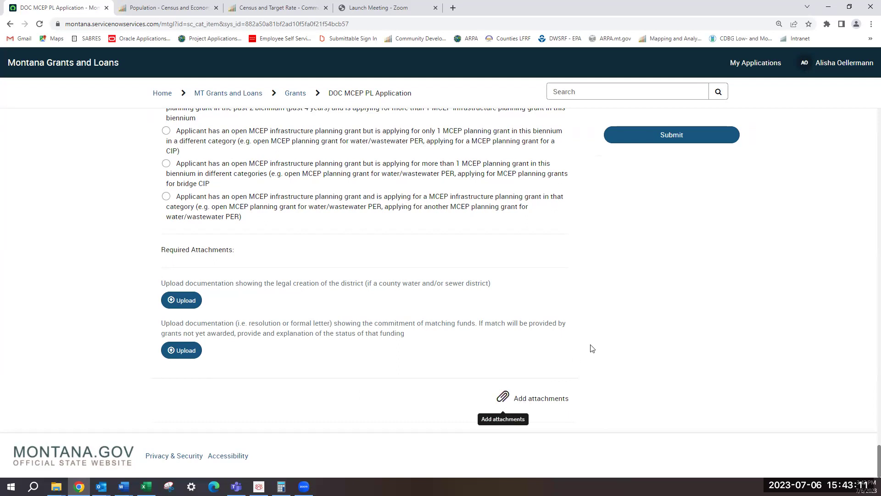
scroll(641, 342, "up", 3)
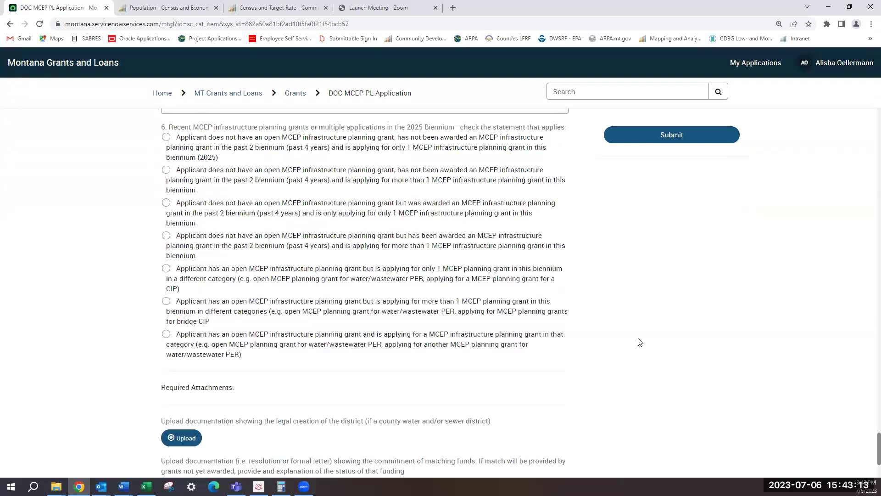
Step: Submit the application as draft GLAPP0001199 and review its Activity, Attachments and Shared Parties tabs
left_click(652, 138)
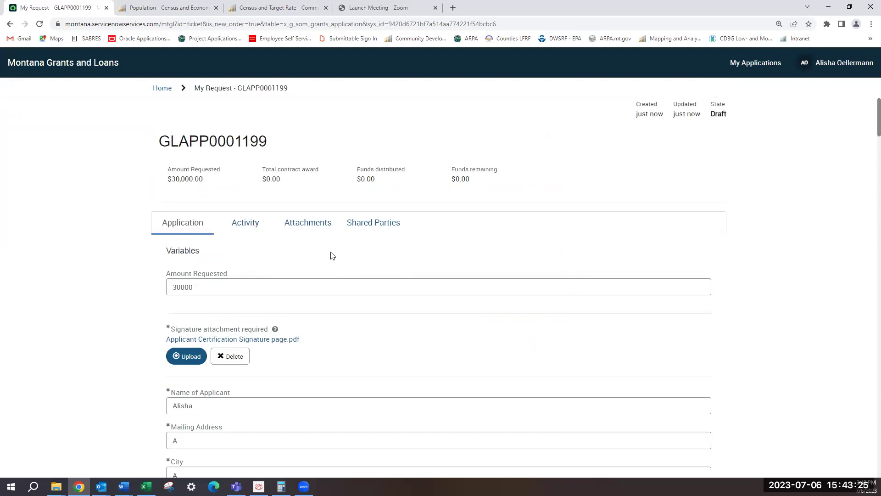
left_click(246, 228)
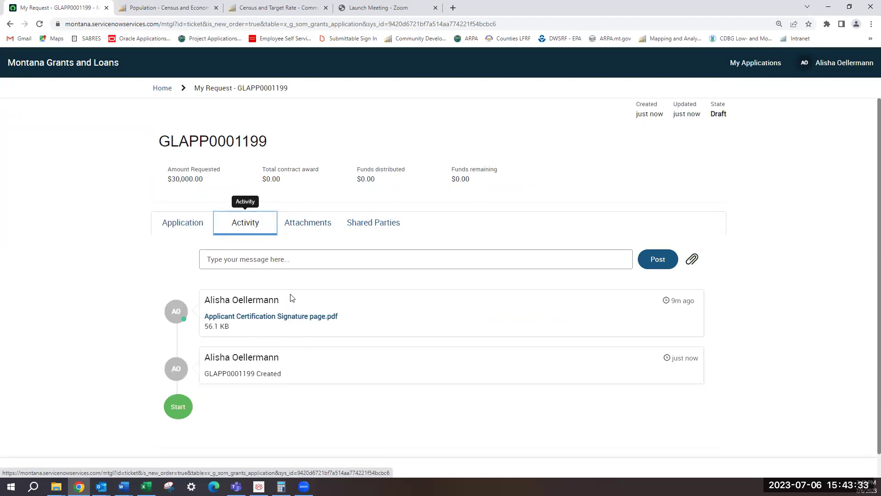
left_click(305, 229)
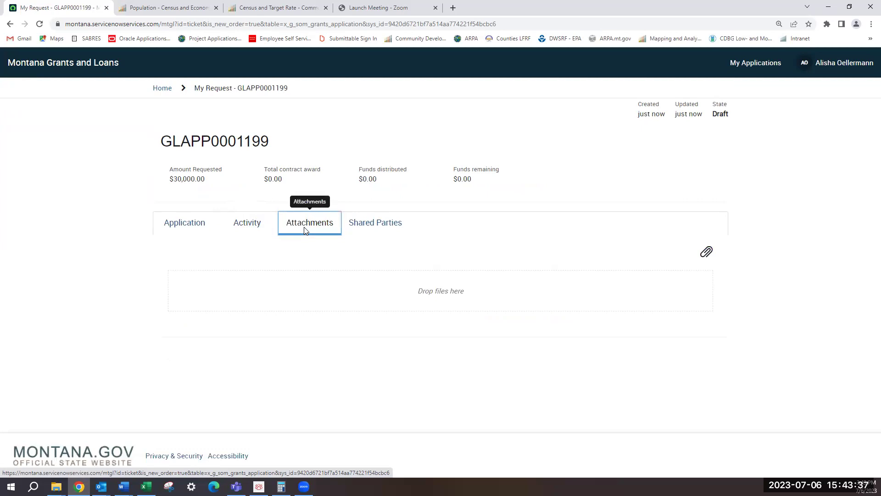
left_click(383, 227)
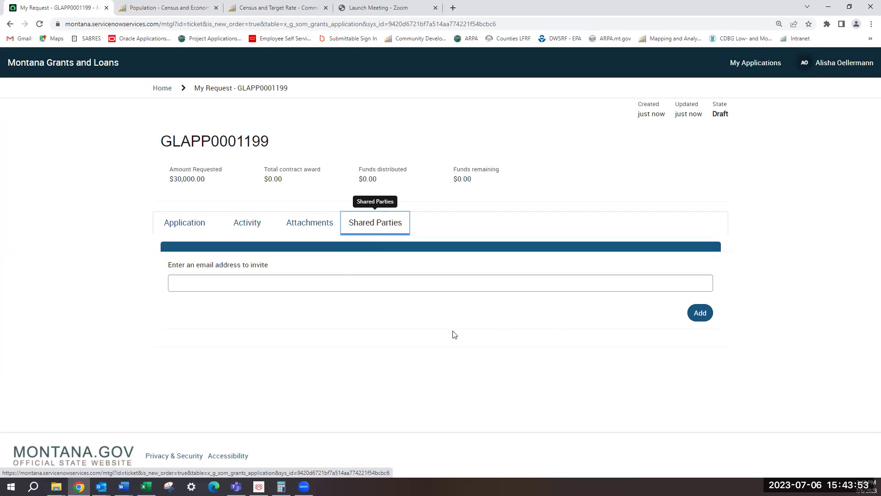
Step: Return to GLAPP0001199's Application tab and save its answers at the bottom of the form
left_click(190, 225)
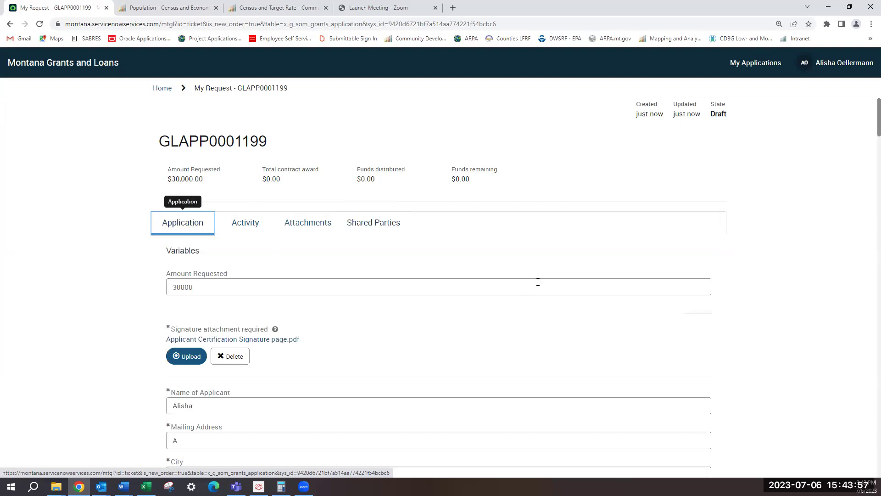
scroll(538, 282, "down", 3)
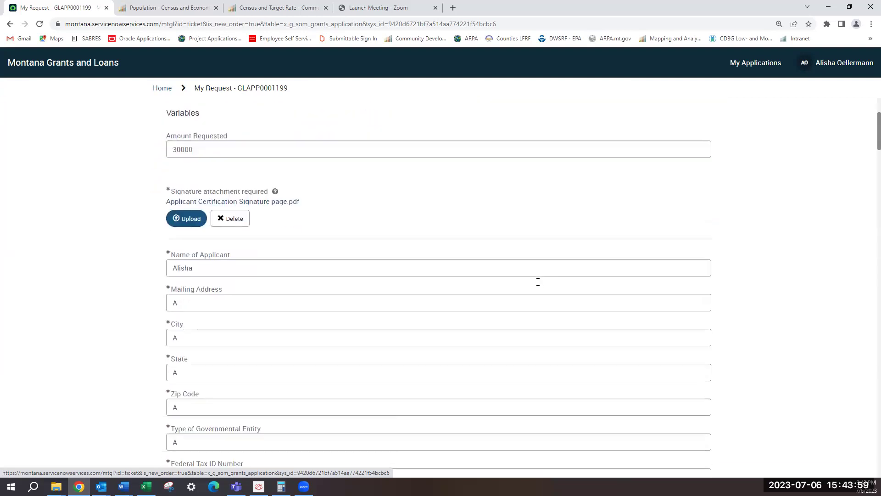
scroll(540, 285, "down", 10)
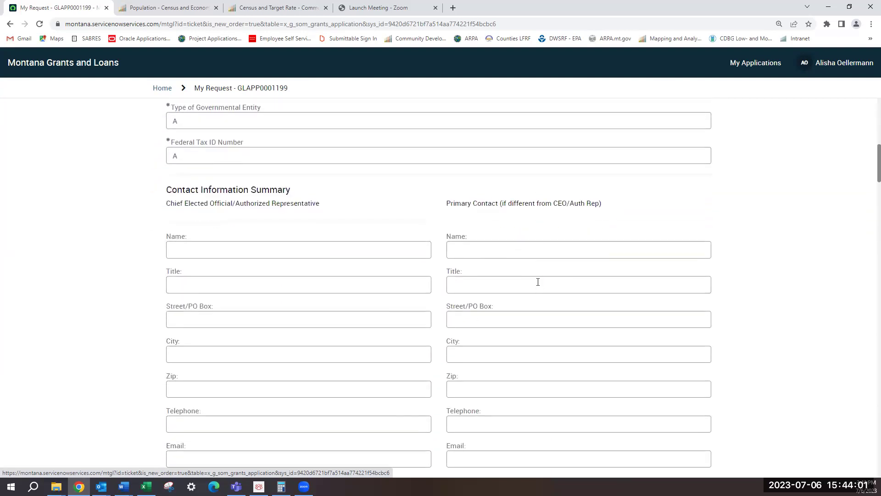
scroll(538, 282, "down", 10)
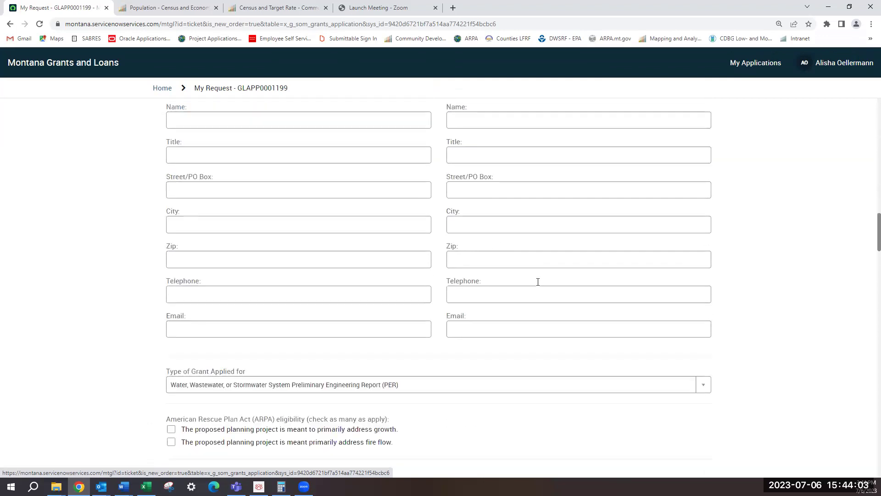
scroll(538, 282, "down", 8)
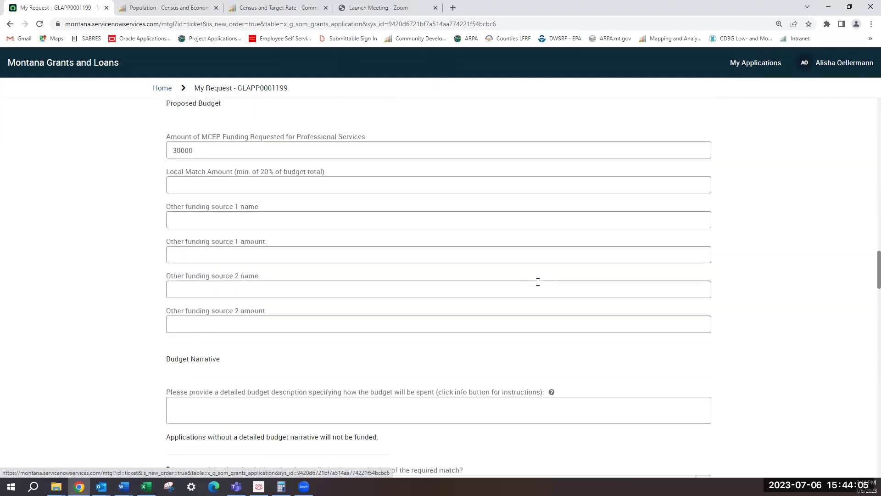
scroll(538, 282, "down", 13)
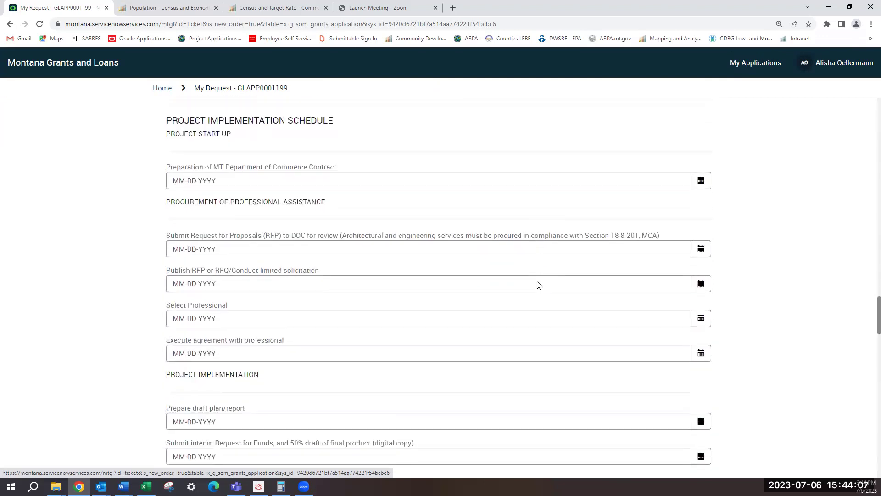
scroll(538, 285, "down", 10)
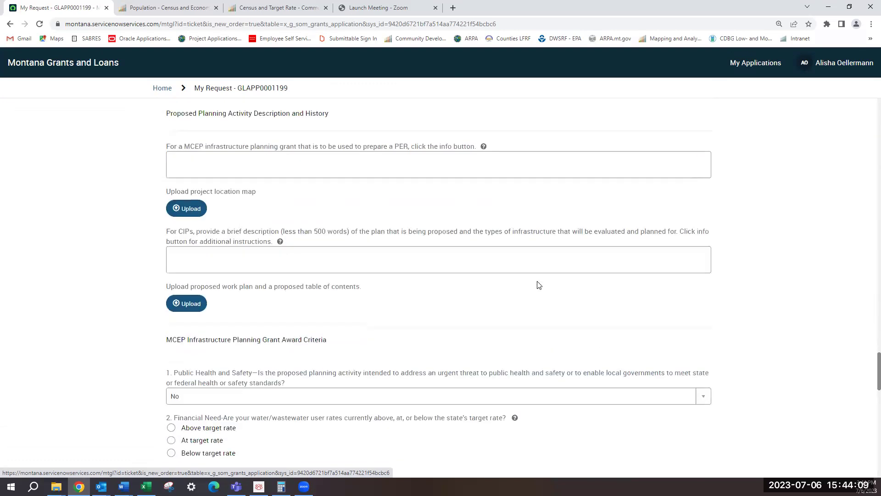
scroll(539, 285, "down", 10)
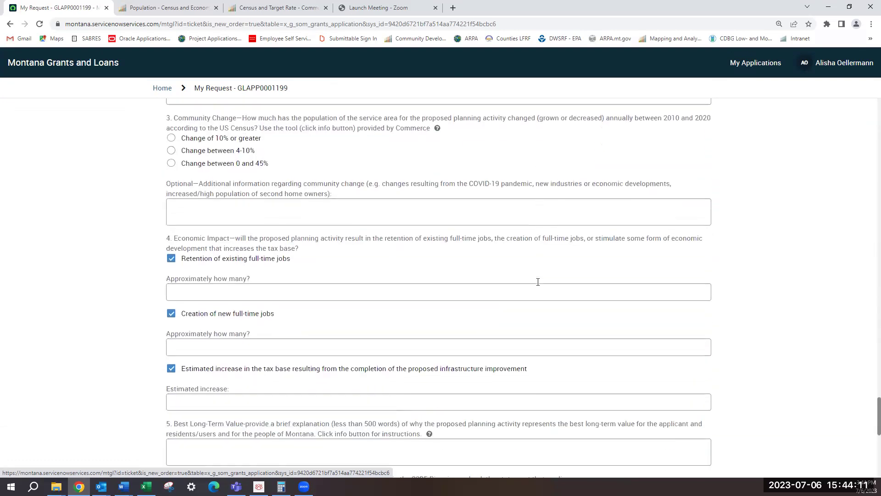
scroll(538, 281, "down", 6)
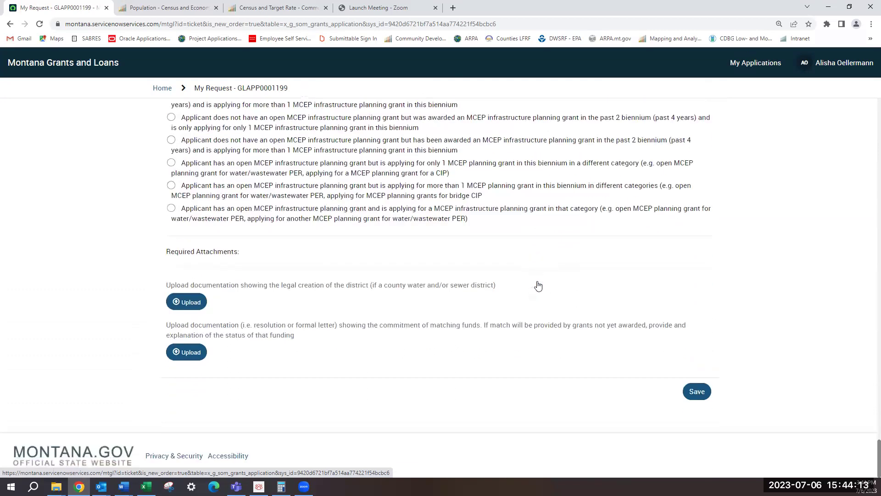
left_click(695, 392)
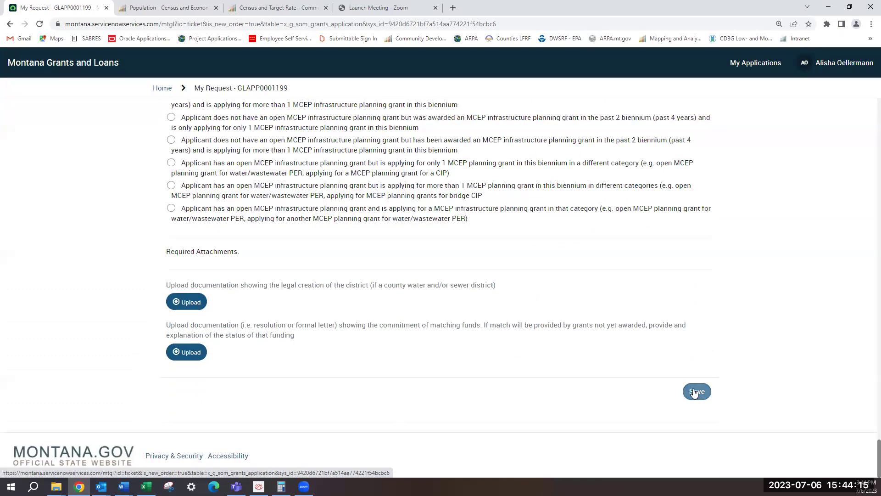